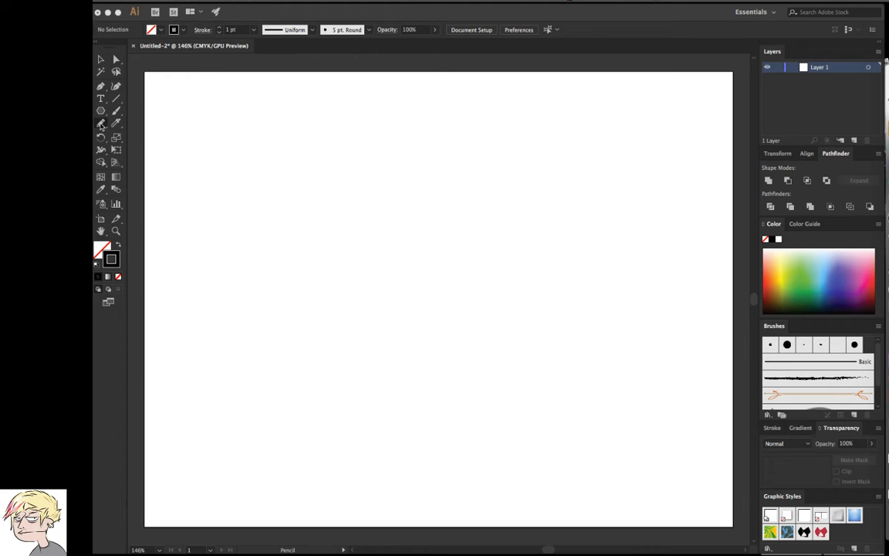
- Show the Appearance panel, accept the Pencil tool options as set, and place the panel beside the Layers panel
{"action": "key", "text": "shift+F6"}
{"action": "double_click", "coordinate": [101, 123]}
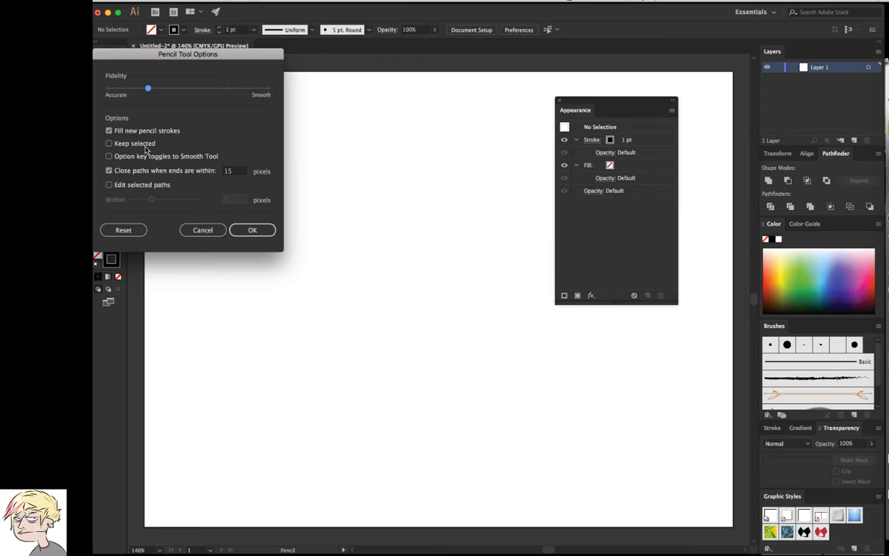
{"action": "left_click", "coordinate": [255, 231]}
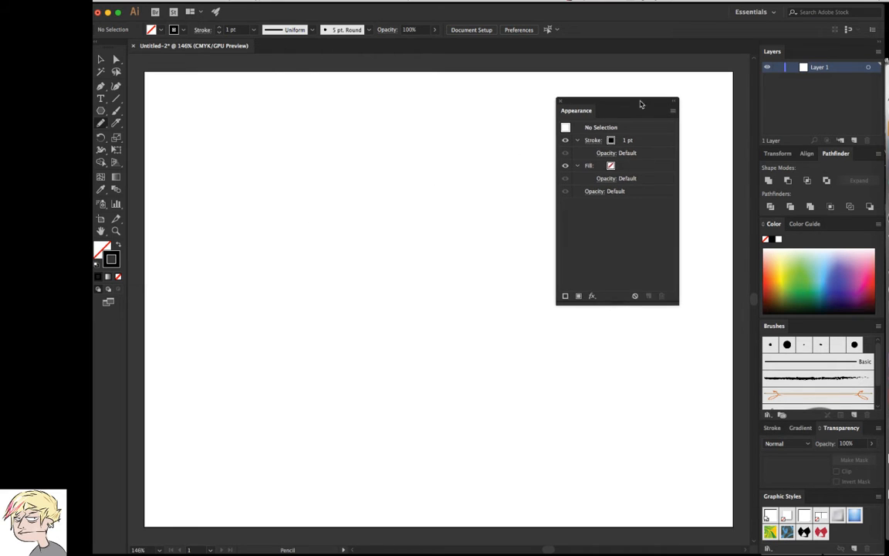
{"action": "left_click_drag", "start_coordinate": [641, 106], "coordinate": [720, 45]}
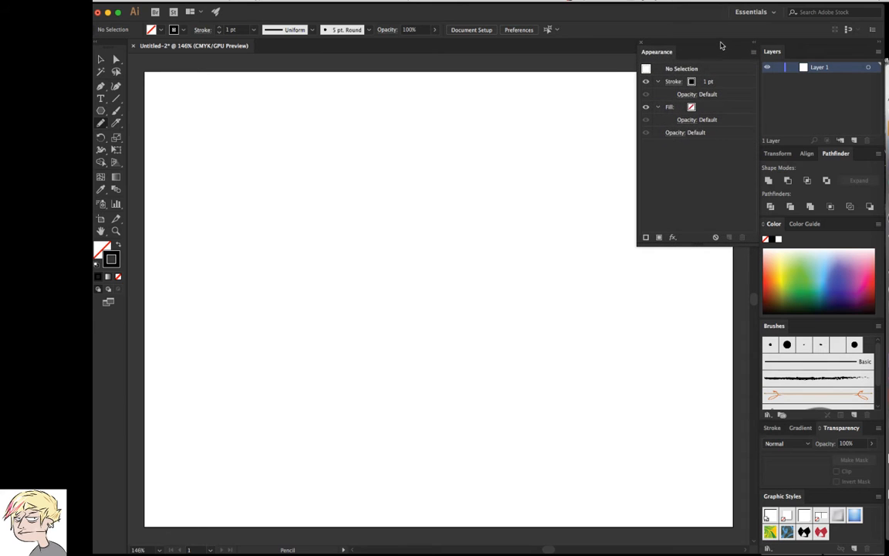
- Set the stroke weight to 6 pt and draw a nearly straight horizontal pencil line across the upper part of the artboard
{"action": "left_click", "coordinate": [220, 29]}
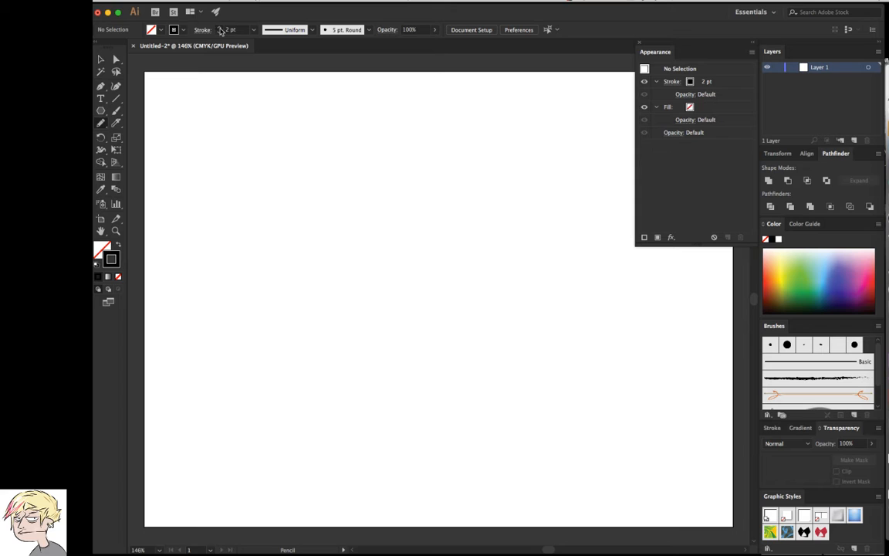
{"action": "left_click", "coordinate": [221, 29]}
{"action": "left_click", "coordinate": [220, 29]}
{"action": "left_click_drag", "start_coordinate": [253, 127], "coordinate": [508, 130]}
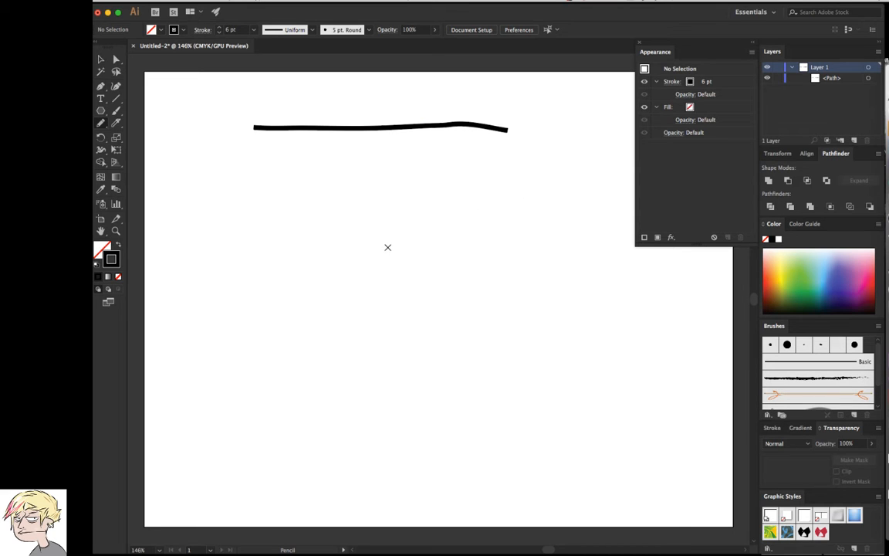
- Set the stroke to 8 pt with a round cap and draw a wavy pencil line just below the straight one
{"action": "left_click", "coordinate": [202, 30]}
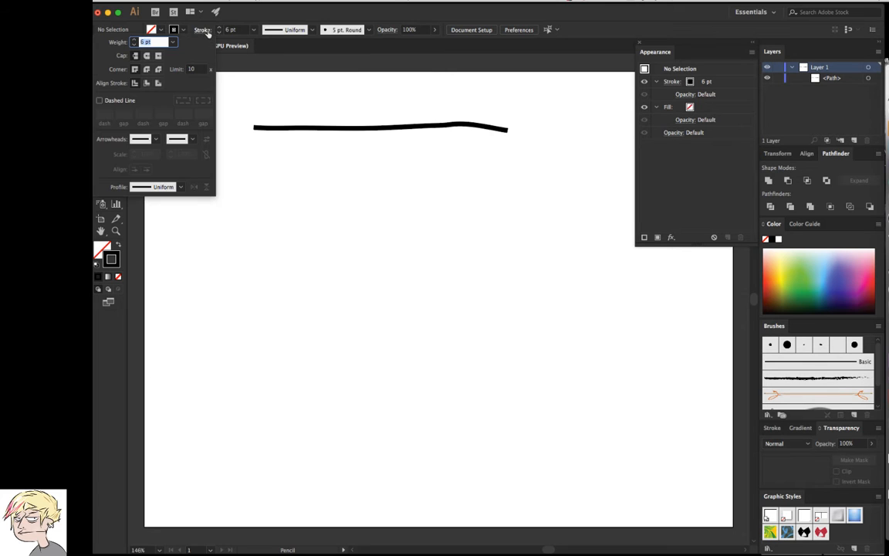
{"action": "left_click", "coordinate": [134, 45]}
{"action": "left_click", "coordinate": [135, 39]}
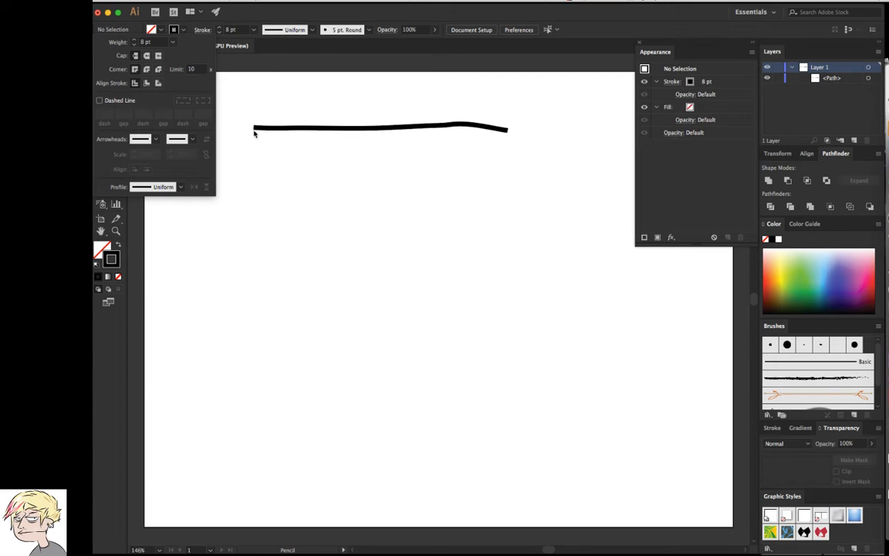
{"action": "left_click", "coordinate": [147, 56]}
{"action": "left_click", "coordinate": [253, 150]}
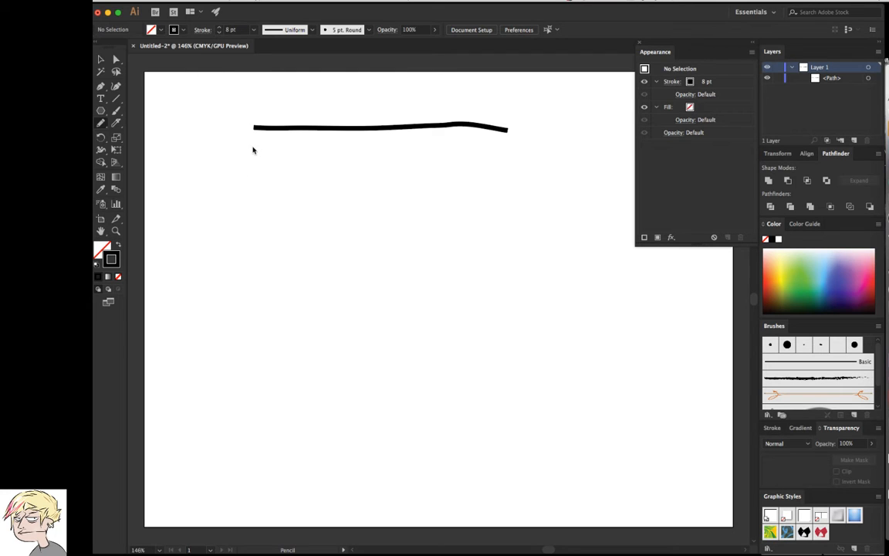
{"action": "mouse_move", "coordinate": [239, 149]}
{"action": "left_mouse_down"}
{"action": "mouse_move", "coordinate": [312, 161]}
{"action": "mouse_move", "coordinate": [363, 149]}
{"action": "mouse_move", "coordinate": [422, 146]}
{"action": "left_mouse_up"}
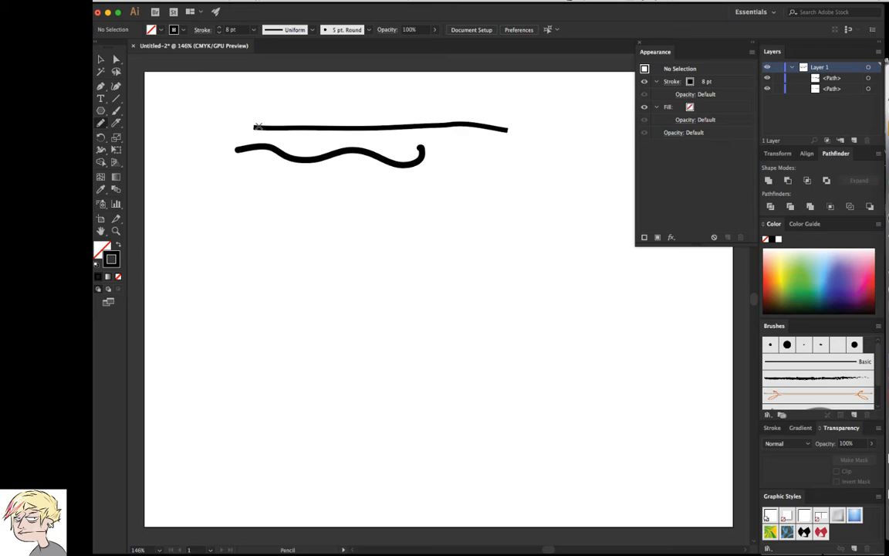
- Switch to a butt cap, enable dashes with a second dash of 18 pt and second gap of 20 pt, and draw a wavy line underneath
{"action": "left_click", "coordinate": [202, 30]}
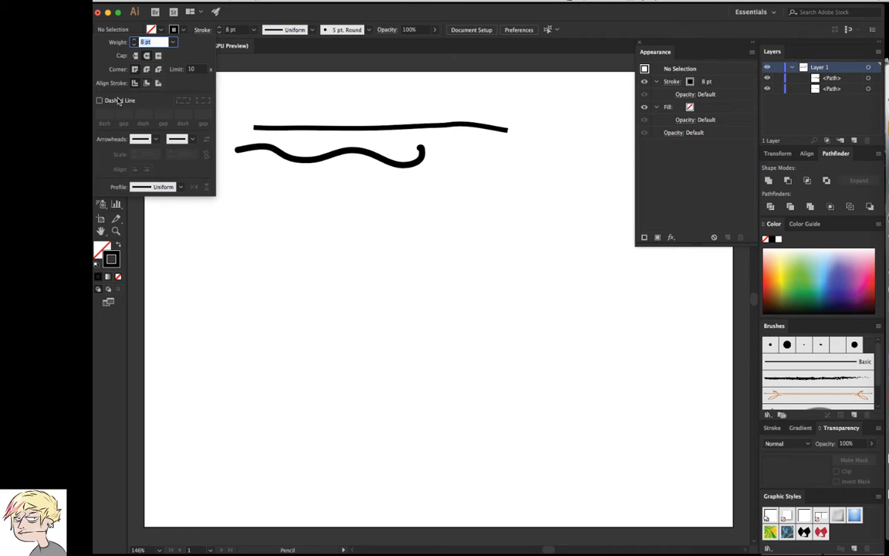
{"action": "left_click", "coordinate": [136, 57]}
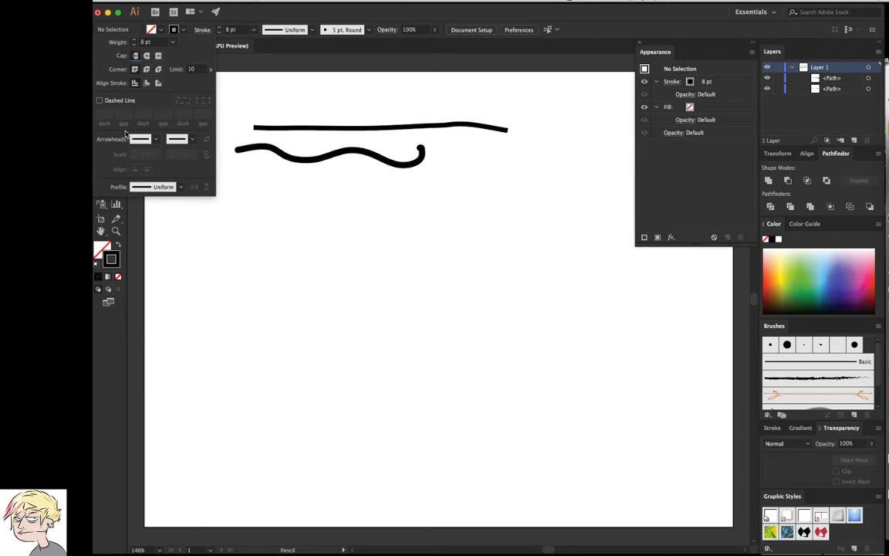
{"action": "left_click", "coordinate": [98, 101]}
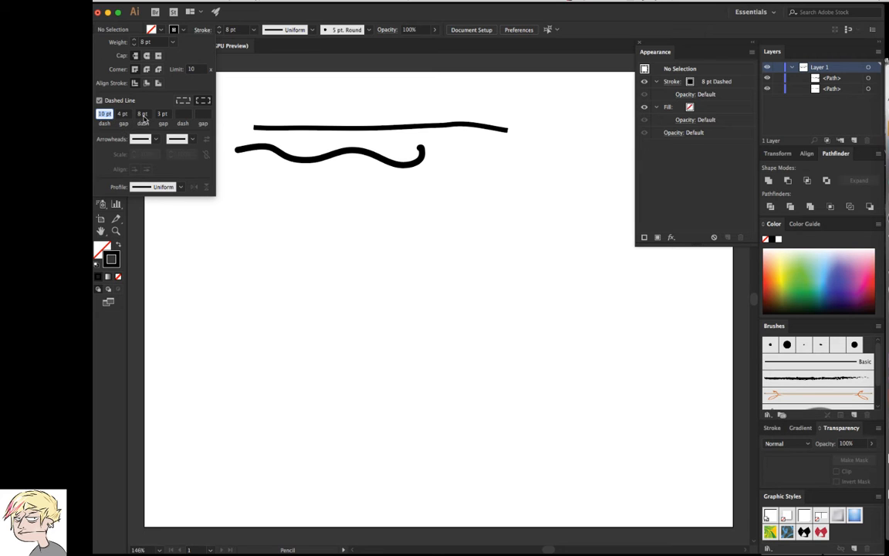
{"action": "left_click", "coordinate": [142, 115]}
{"action": "key", "text": "Tab"}
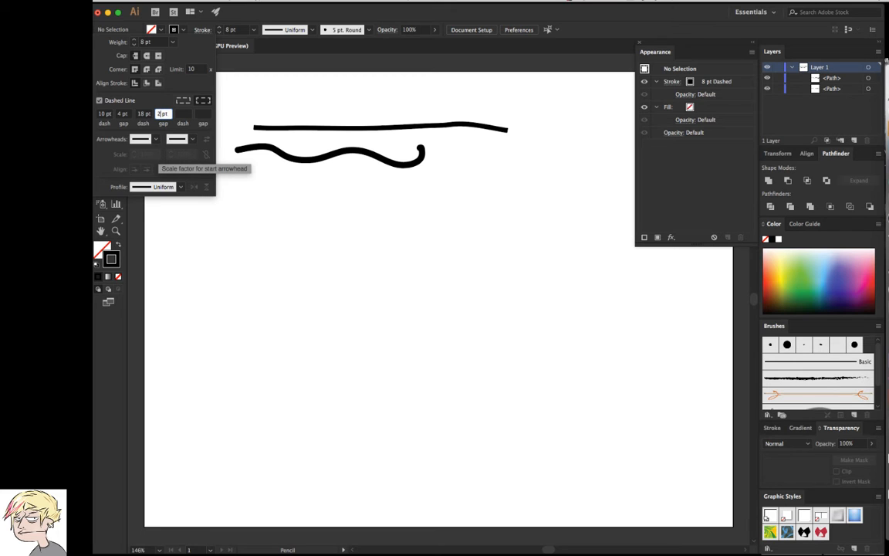
{"action": "left_click", "coordinate": [213, 220]}
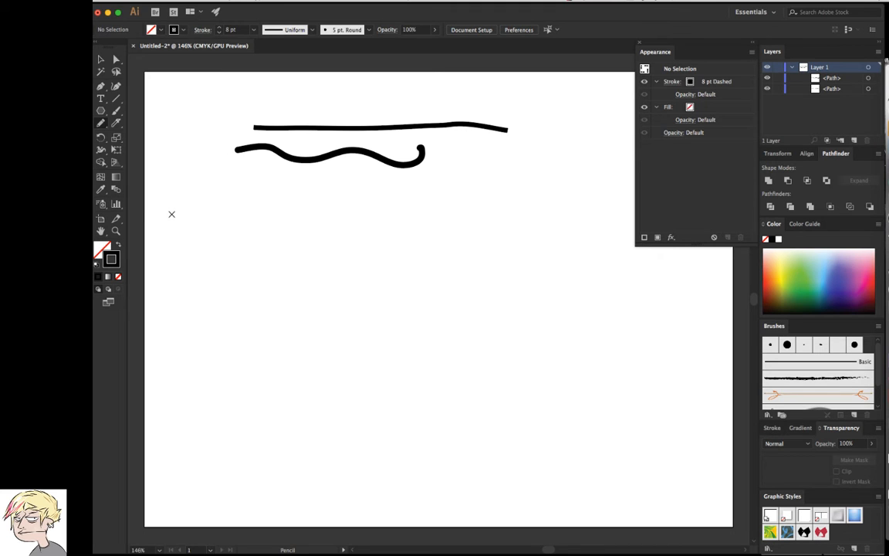
{"action": "mouse_move", "coordinate": [172, 211]}
{"action": "left_mouse_down"}
{"action": "mouse_move", "coordinate": [204, 202]}
{"action": "mouse_move", "coordinate": [345, 228]}
{"action": "mouse_move", "coordinate": [438, 222]}
{"action": "mouse_move", "coordinate": [501, 196]}
{"action": "left_mouse_up"}
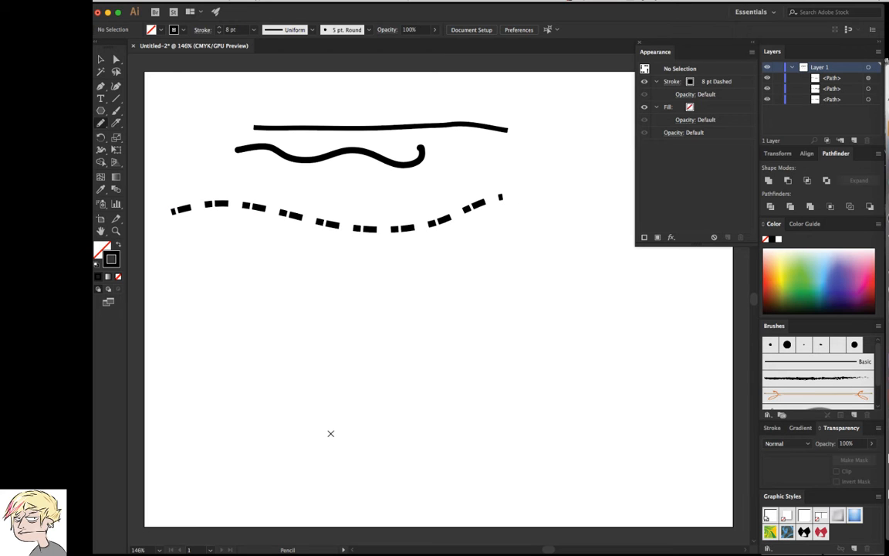
- Turn off the dashed stroke and draw a solid, gently curved line just below the dashed one
{"action": "left_click", "coordinate": [203, 31]}
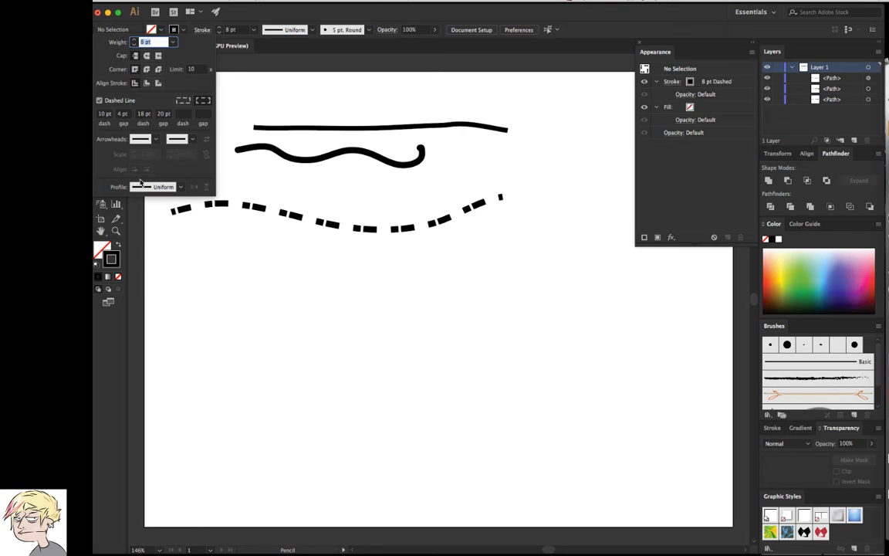
{"action": "left_click", "coordinate": [99, 101]}
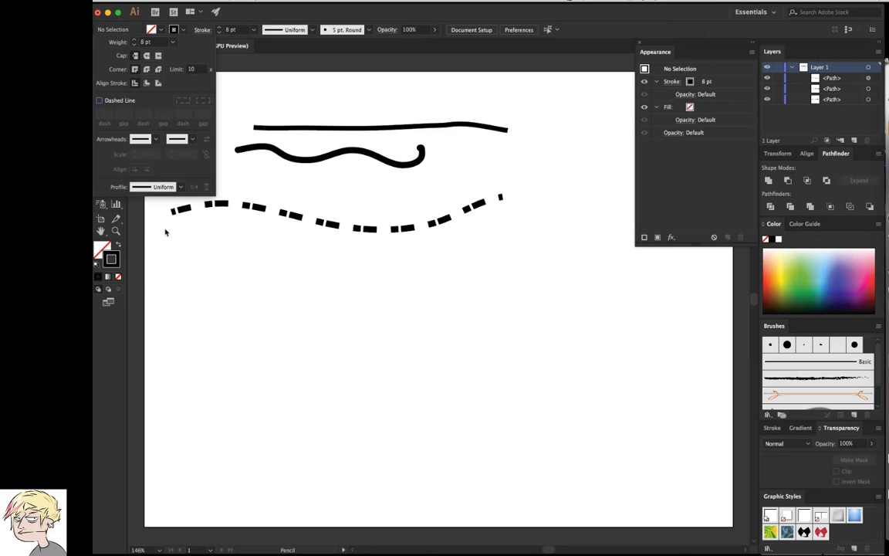
{"action": "left_click", "coordinate": [164, 232]}
{"action": "left_click_drag", "start_coordinate": [164, 233], "coordinate": [417, 246]}
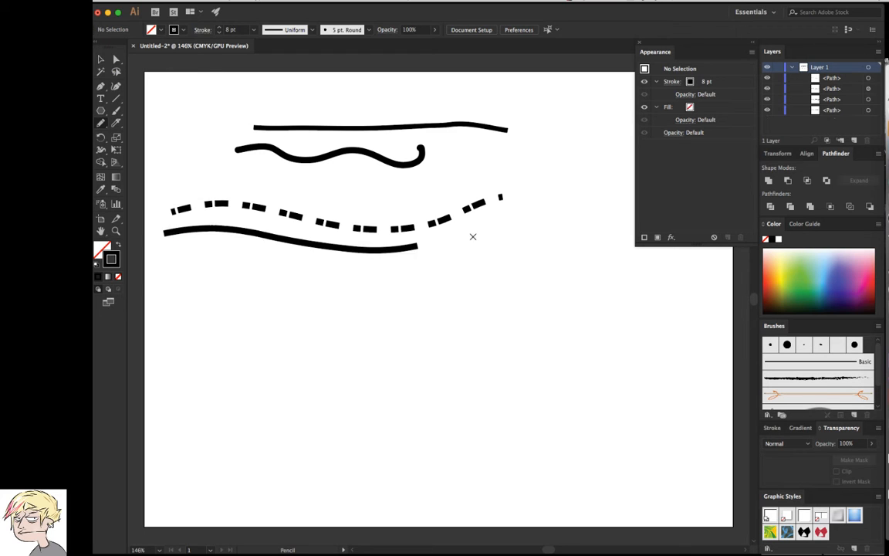
- Turn the dashed stroke back on and set its first dash to 4 pt
{"action": "left_click", "coordinate": [199, 31]}
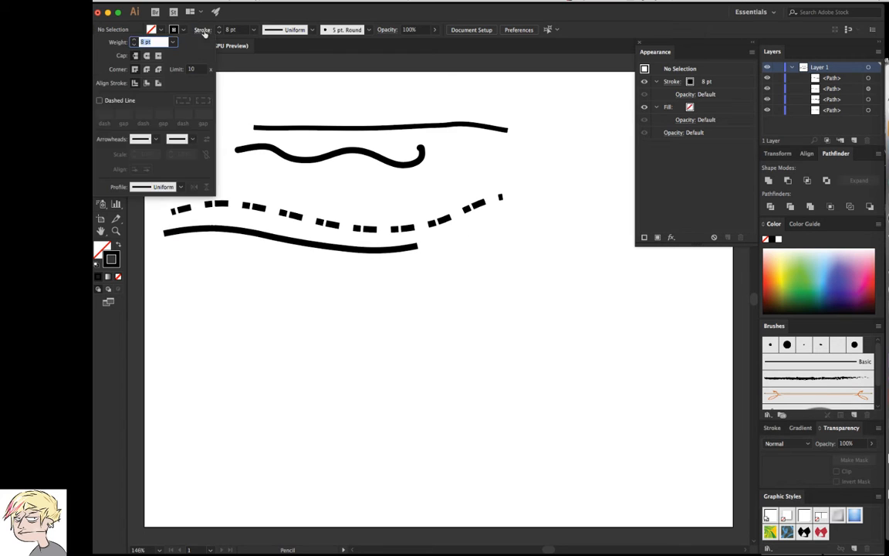
{"action": "left_click", "coordinate": [99, 101]}
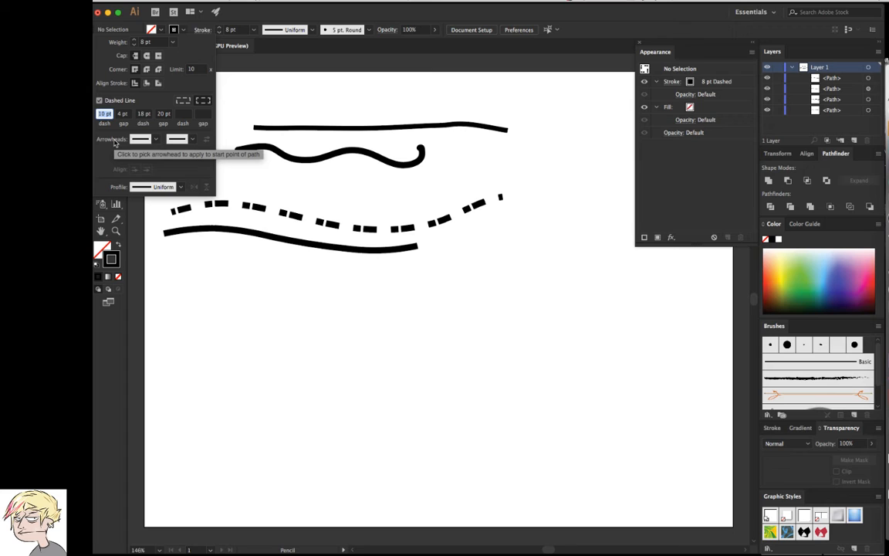
{"action": "type", "text": "4"}
{"action": "key", "text": "Tab"}
- Clear the second dash and gap values and draw a finely dashed wavy line below the solid curve
{"action": "key", "text": "Tab"}
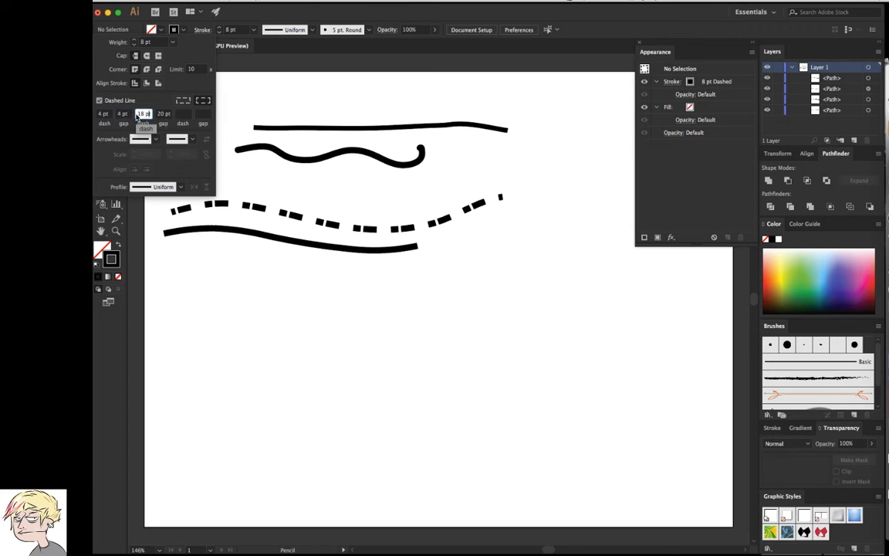
{"action": "type", "text": "18"}
{"action": "key", "text": "BackSpace"}
{"action": "key", "text": "BackSpace"}
{"action": "key", "text": "BackSpace"}
{"action": "double_click", "coordinate": [162, 115]}
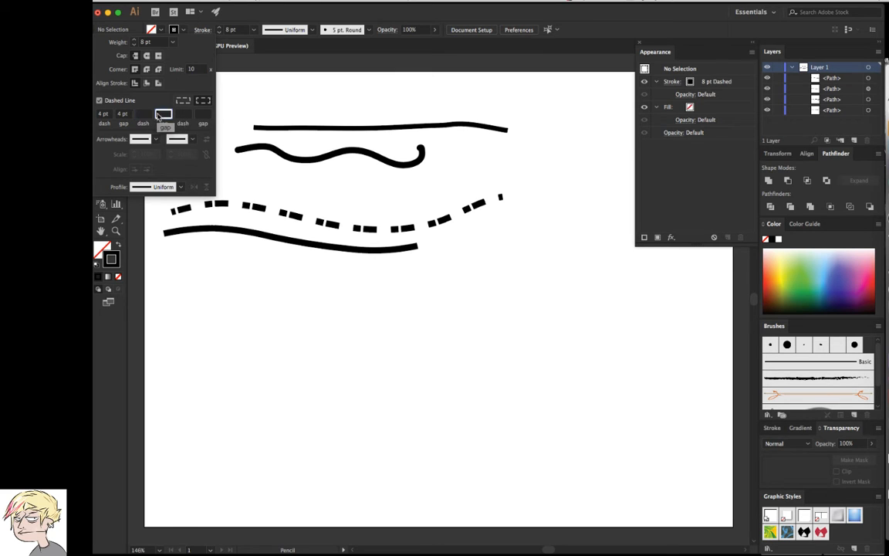
{"action": "key", "text": "BackSpace"}
{"action": "left_click", "coordinate": [164, 265]}
{"action": "mouse_move", "coordinate": [165, 254]}
{"action": "left_mouse_down"}
{"action": "mouse_move", "coordinate": [204, 250]}
{"action": "mouse_move", "coordinate": [340, 271]}
{"action": "mouse_move", "coordinate": [532, 263]}
{"action": "left_mouse_up"}
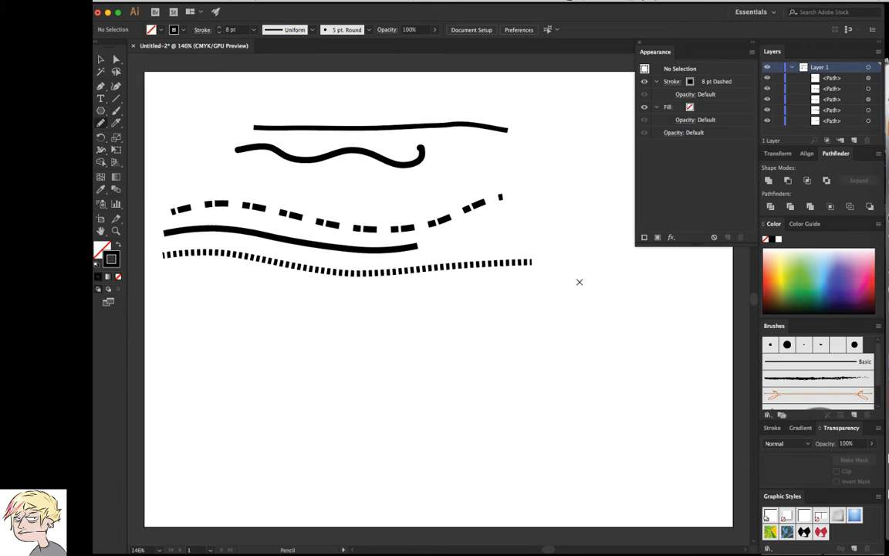
- Apply a round cap to the dashed stroke and draw another wavy line below the finely dashed one
{"action": "left_click", "coordinate": [202, 31]}
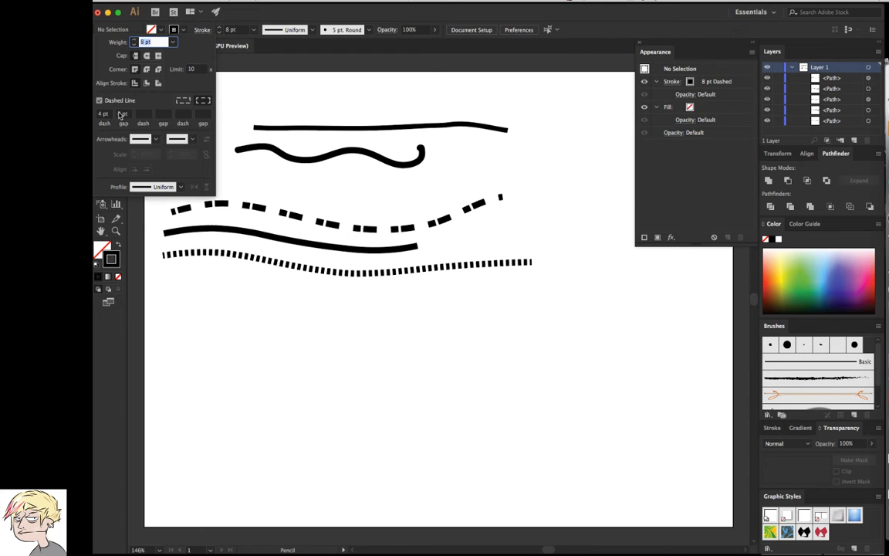
{"action": "left_click", "coordinate": [146, 56]}
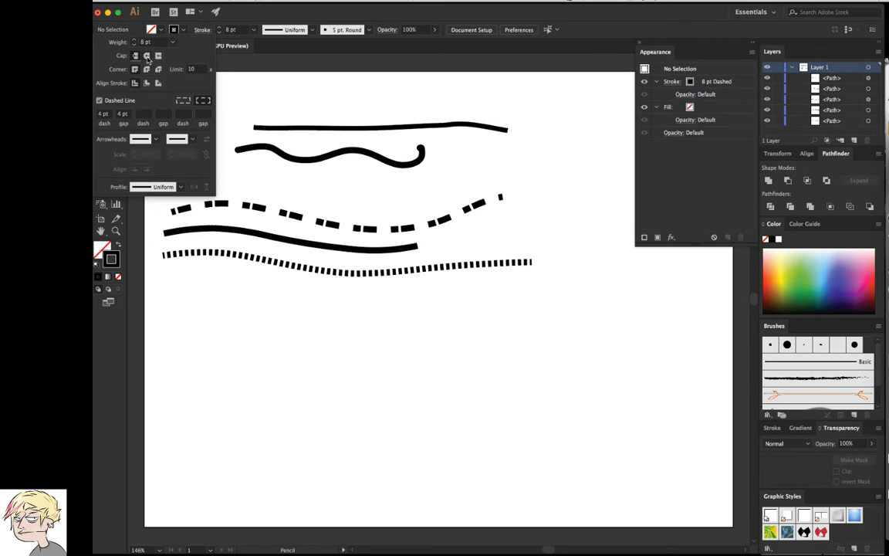
{"action": "left_click", "coordinate": [169, 285]}
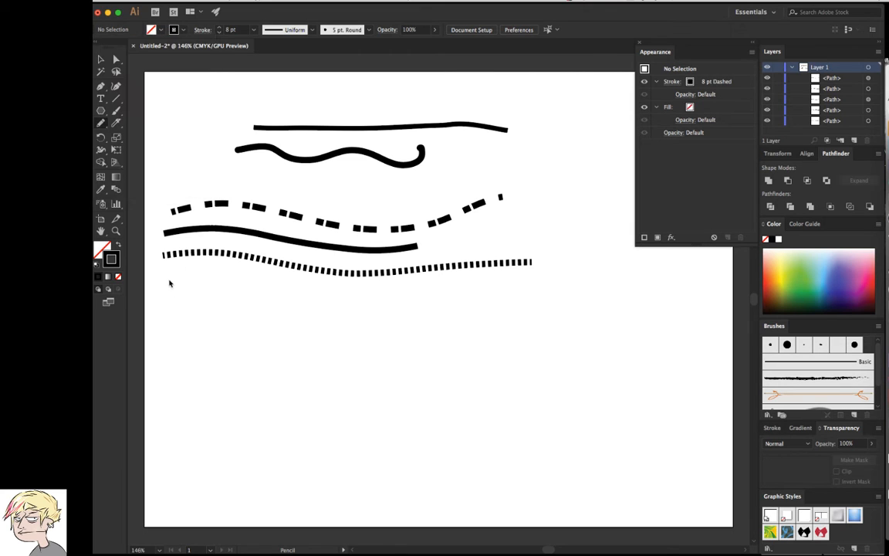
{"action": "mouse_move", "coordinate": [159, 286]}
{"action": "left_mouse_down"}
{"action": "mouse_move", "coordinate": [448, 295]}
{"action": "mouse_move", "coordinate": [494, 280]}
{"action": "left_mouse_up"}
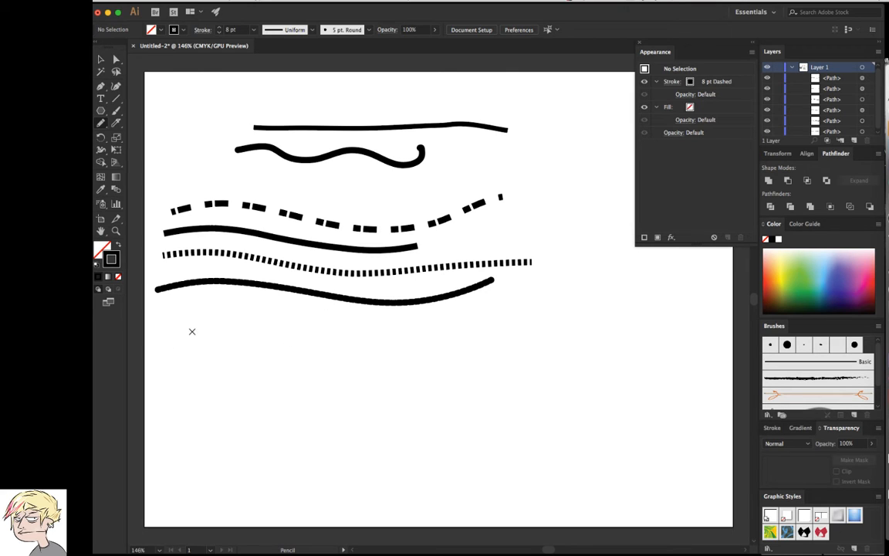
- Increase the first gap to 12 pt and draw two short wavy dotted lines below the existing strokes
{"action": "left_click", "coordinate": [203, 30]}
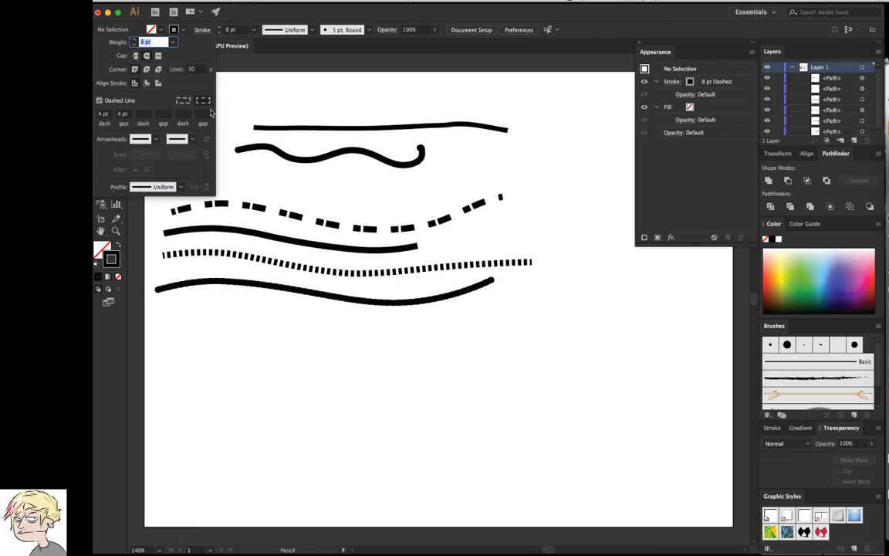
{"action": "left_click", "coordinate": [123, 114]}
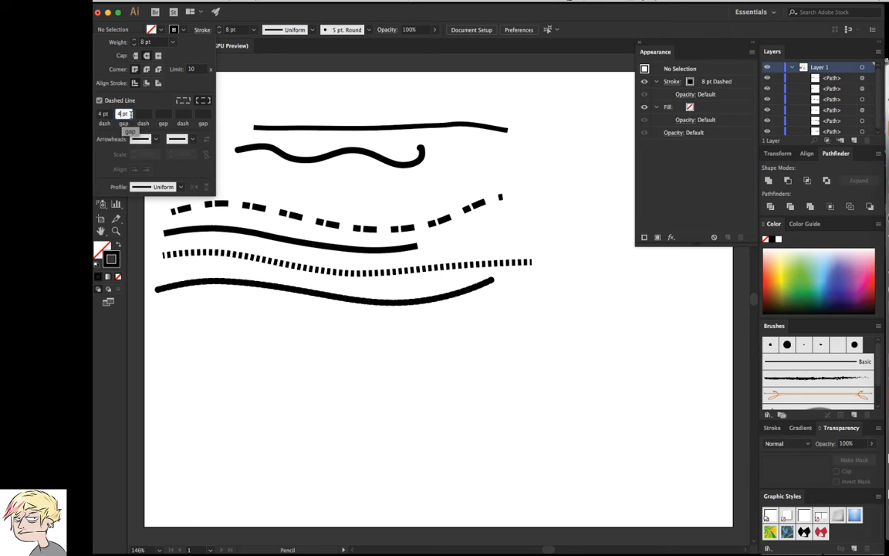
{"action": "left_click_drag", "start_coordinate": [131, 115], "coordinate": [106, 110]}
{"action": "type", "text": "12"}
{"action": "key", "text": "Return"}
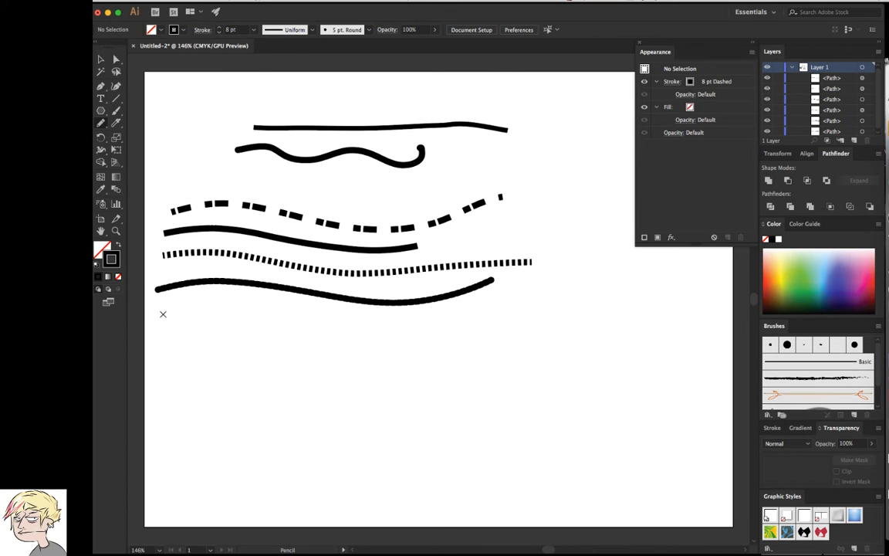
{"action": "mouse_move", "coordinate": [163, 315]}
{"action": "left_mouse_down"}
{"action": "mouse_move", "coordinate": [298, 334]}
{"action": "mouse_move", "coordinate": [369, 319]}
{"action": "left_mouse_up"}
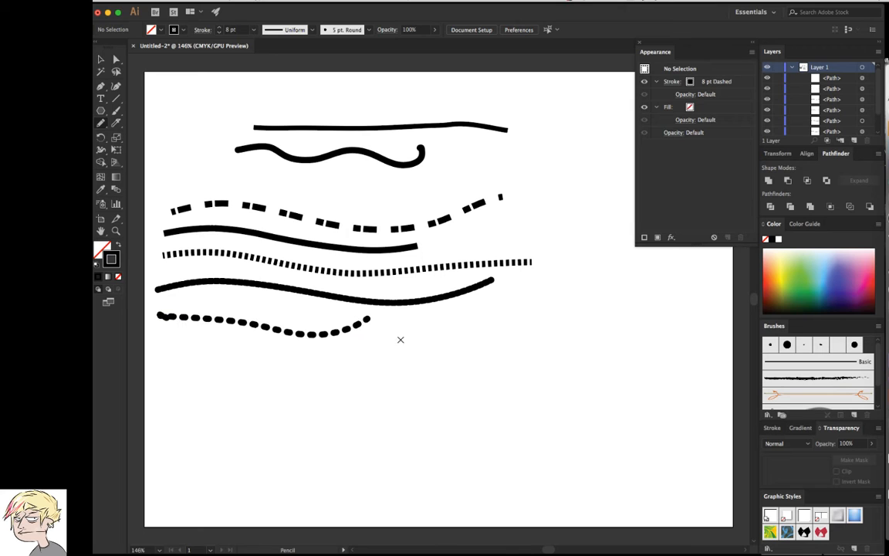
{"action": "left_click_drag", "start_coordinate": [229, 347], "coordinate": [307, 357]}
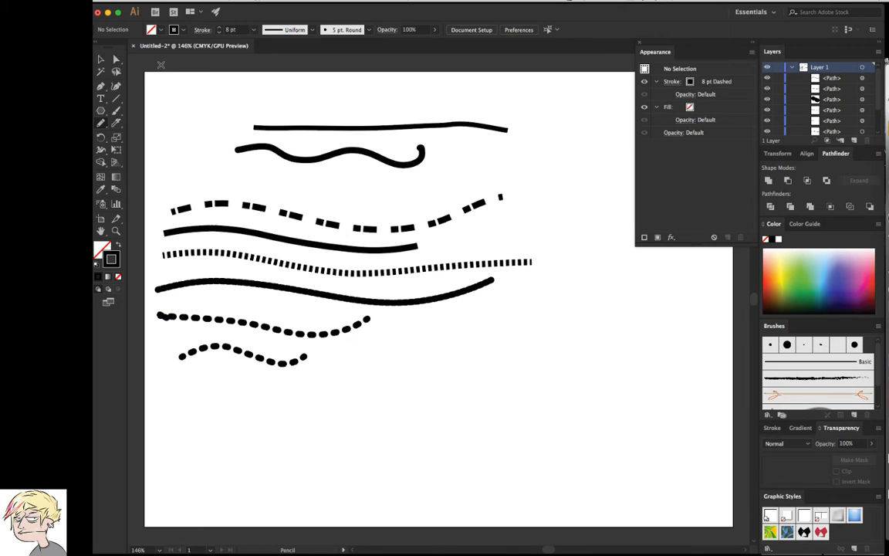
- Set the first dash length to 1 pt for the next dotted stroke
{"action": "left_click", "coordinate": [202, 29]}
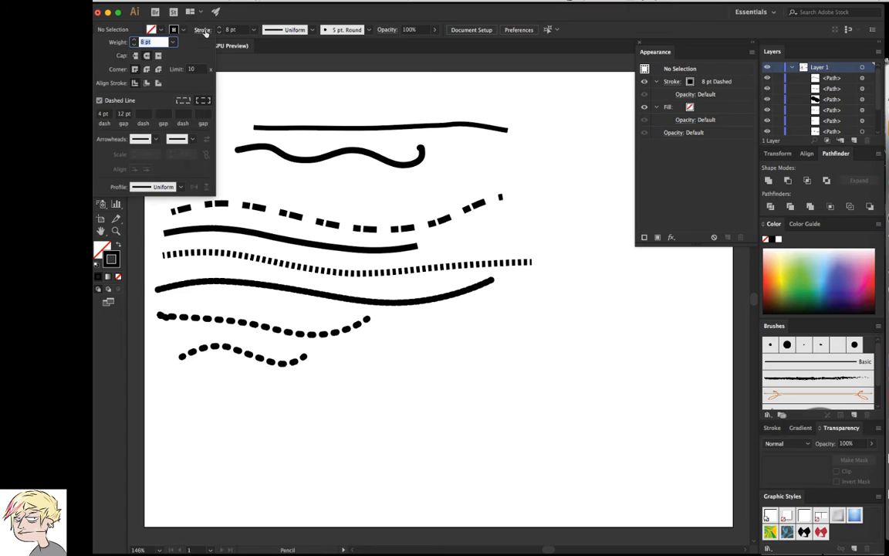
{"action": "left_click", "coordinate": [102, 114]}
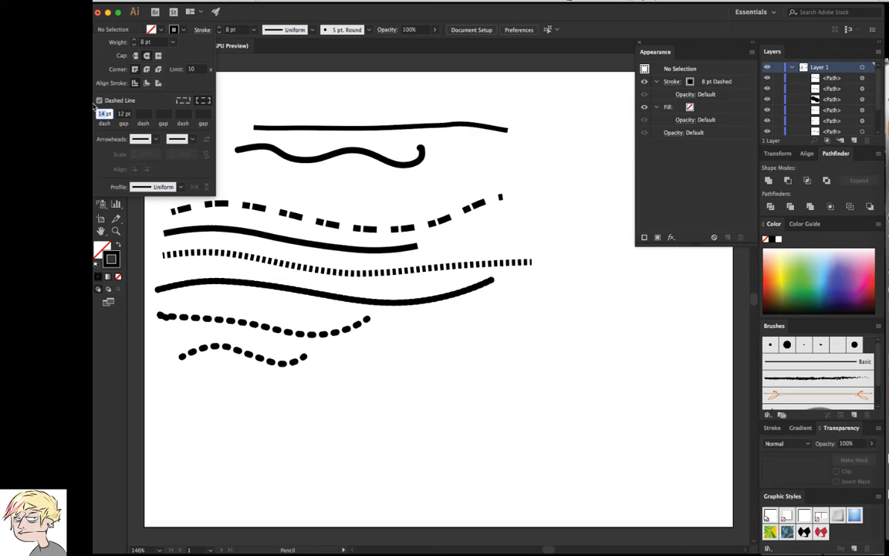
{"action": "type", "text": "1"}
{"action": "left_click", "coordinate": [193, 381]}
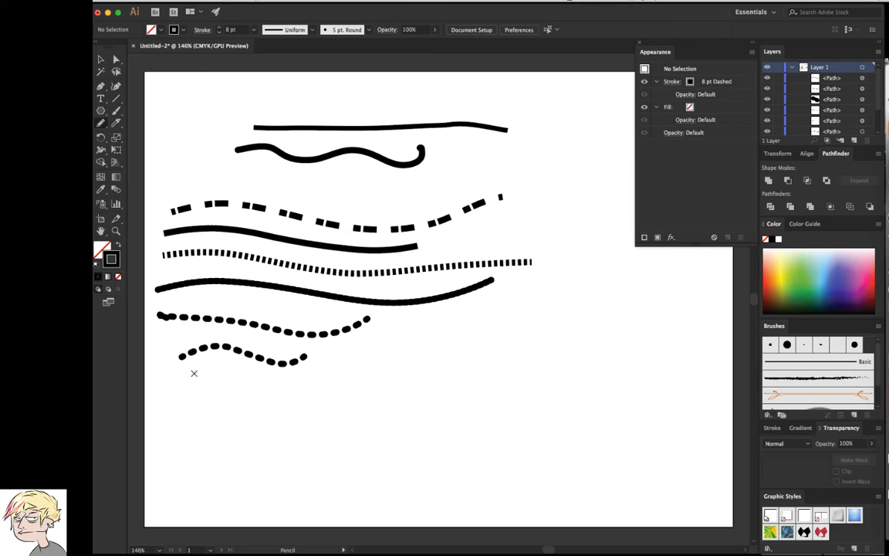
- Draw a wavy 8 pt dotted line below the existing strokes, and add several finer dotted lines around it at a 3 pt stroke weight
{"action": "mouse_move", "coordinate": [174, 378]}
{"action": "left_mouse_down"}
{"action": "mouse_move", "coordinate": [277, 387]}
{"action": "mouse_move", "coordinate": [361, 363]}
{"action": "left_mouse_up"}
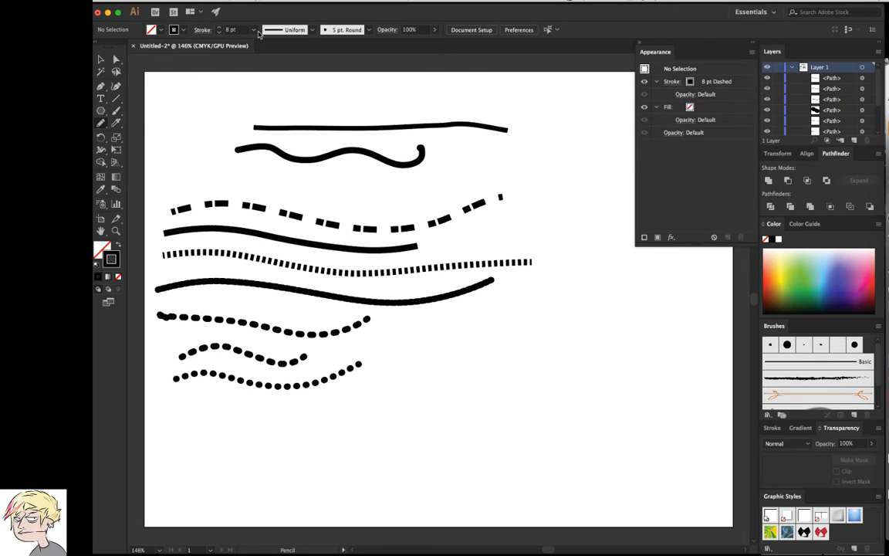
{"action": "left_click", "coordinate": [253, 30]}
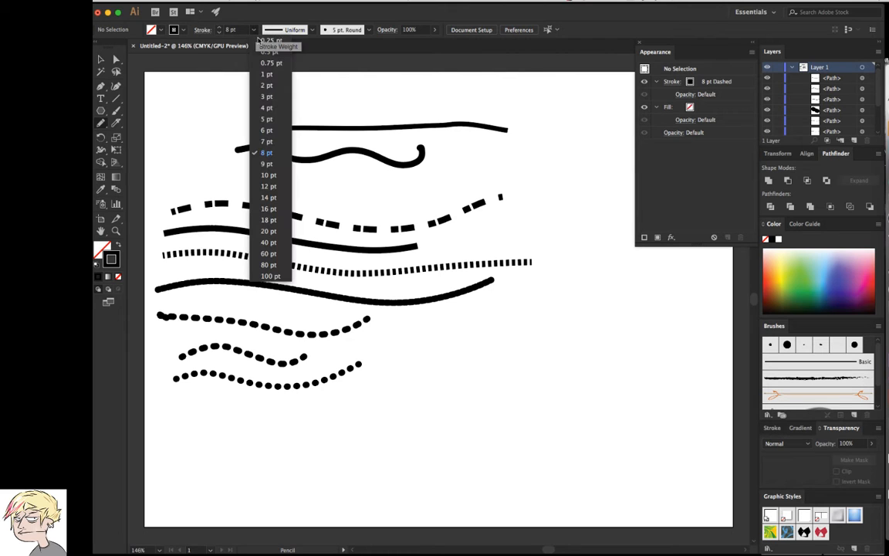
{"action": "left_click", "coordinate": [270, 97]}
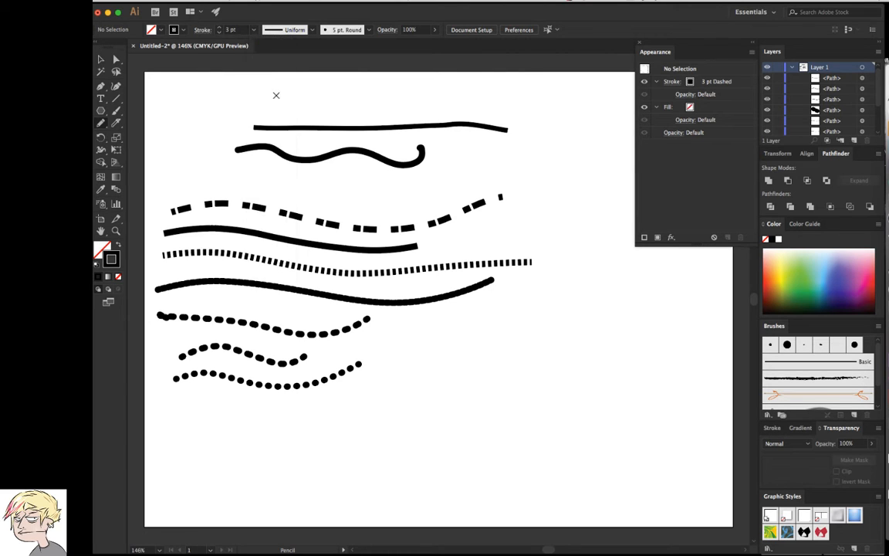
{"action": "mouse_move", "coordinate": [175, 394]}
{"action": "left_mouse_down"}
{"action": "mouse_move", "coordinate": [312, 407]}
{"action": "mouse_move", "coordinate": [388, 369]}
{"action": "left_mouse_up"}
{"action": "left_click_drag", "start_coordinate": [216, 404], "coordinate": [289, 405]}
{"action": "mouse_move", "coordinate": [360, 335]}
{"action": "left_mouse_down"}
{"action": "mouse_move", "coordinate": [327, 364]}
{"action": "mouse_move", "coordinate": [303, 364]}
{"action": "left_mouse_up"}
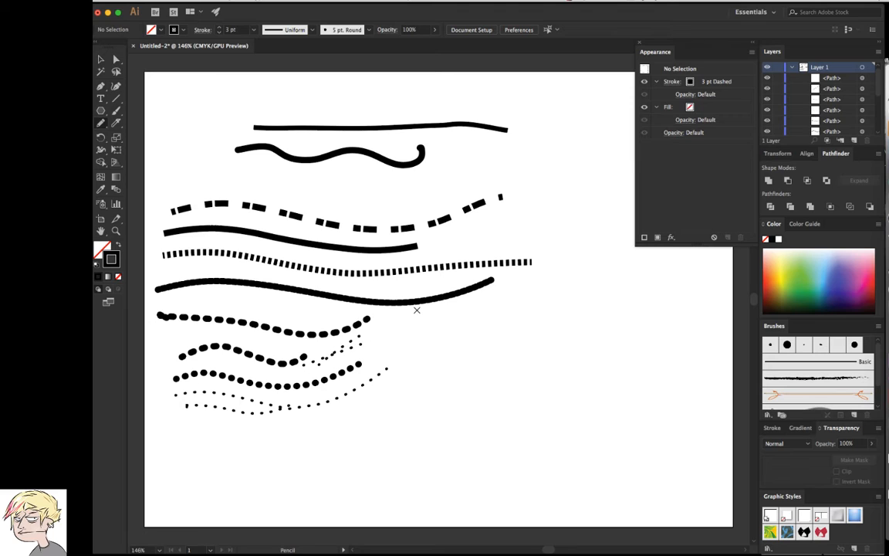
{"action": "left_click_drag", "start_coordinate": [416, 311], "coordinate": [292, 325]}
{"action": "left_click_drag", "start_coordinate": [342, 407], "coordinate": [188, 427]}
- Set up a solid 9 pt stroke with a butt cap and no dashes, and draw a nearly straight line above the existing lines
{"action": "left_click", "coordinate": [202, 29]}
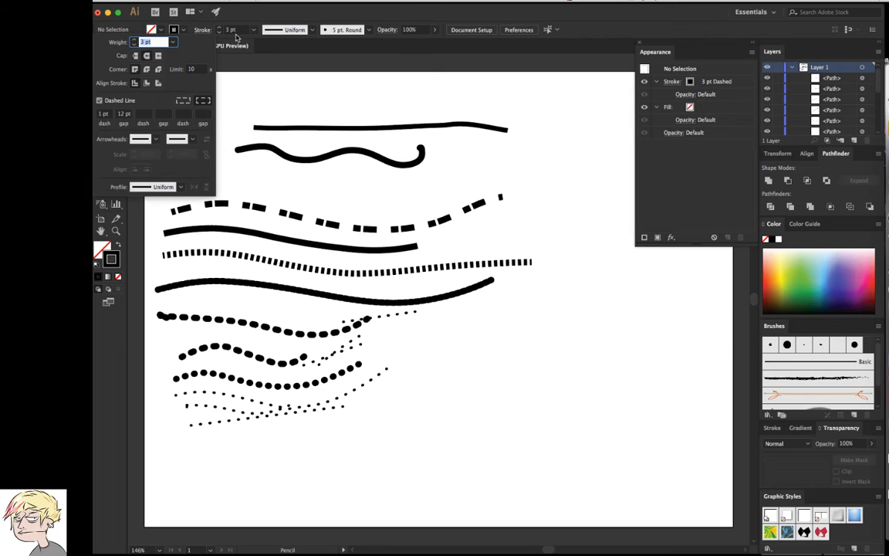
{"action": "left_click", "coordinate": [170, 42]}
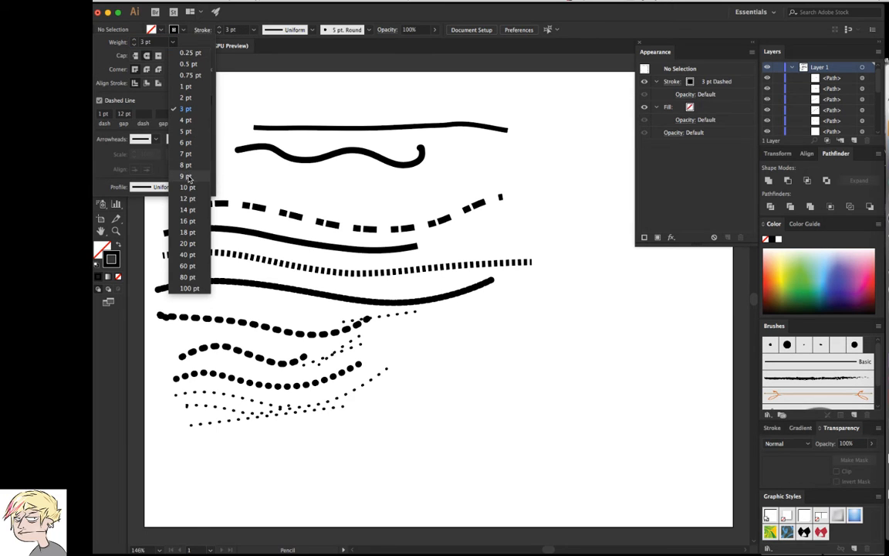
{"action": "left_click", "coordinate": [187, 176]}
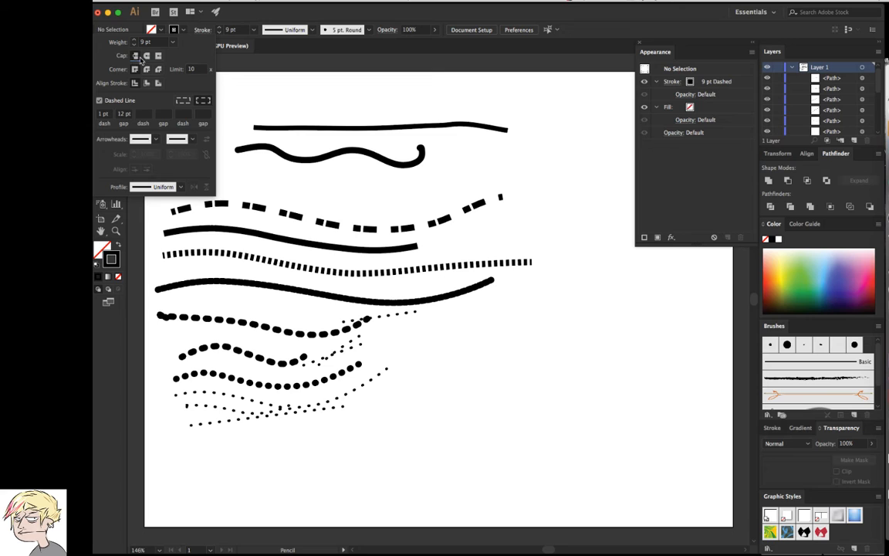
{"action": "left_click", "coordinate": [99, 101]}
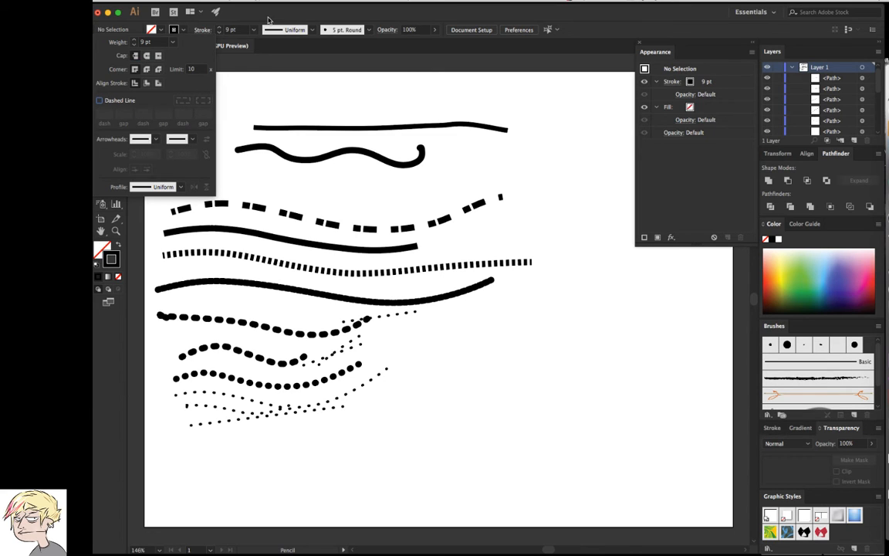
{"action": "left_click", "coordinate": [288, 93]}
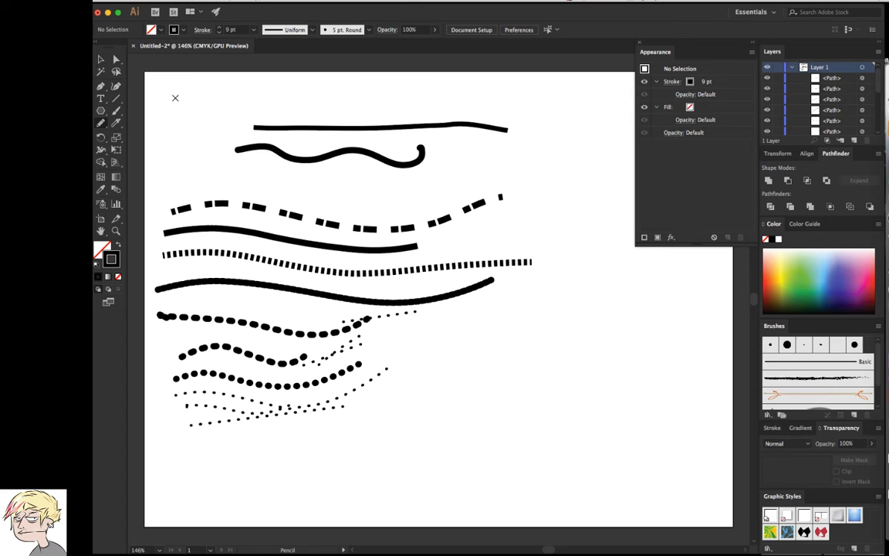
{"action": "left_click_drag", "start_coordinate": [175, 98], "coordinate": [447, 88]}
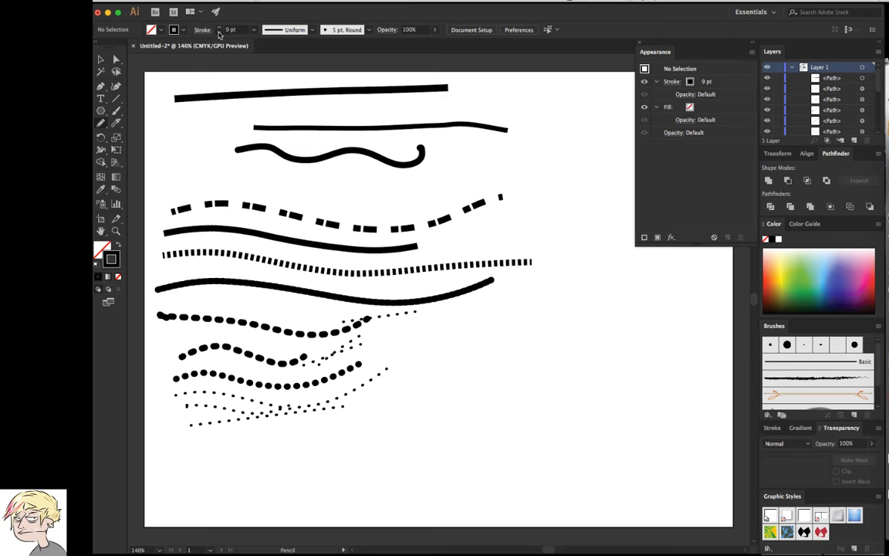
- Reduce the stroke weight to 3 pt, apply the lens-shaped width profile, and draw two tapered curves beside the dotted lines
{"action": "left_click", "coordinate": [219, 32]}
{"action": "left_click", "coordinate": [219, 33]}
{"action": "left_click", "coordinate": [219, 32]}
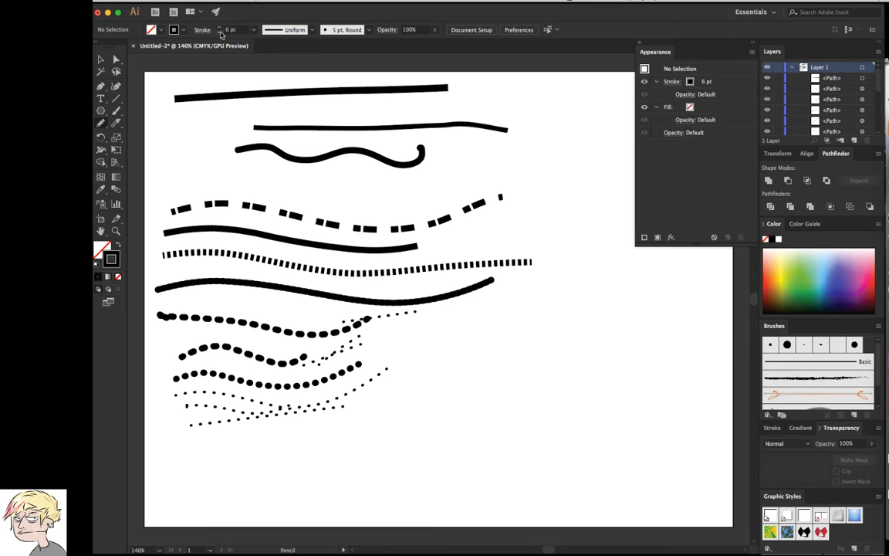
{"action": "left_click", "coordinate": [313, 32]}
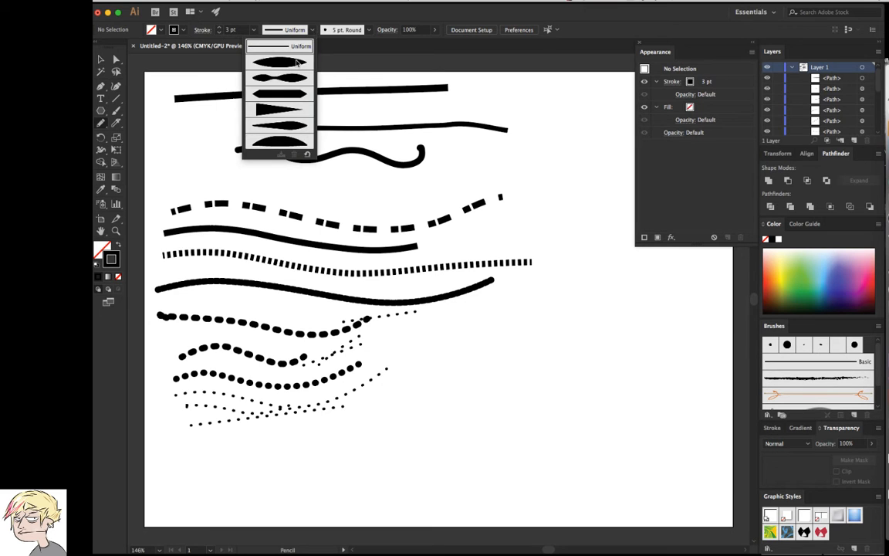
{"action": "left_click", "coordinate": [294, 63]}
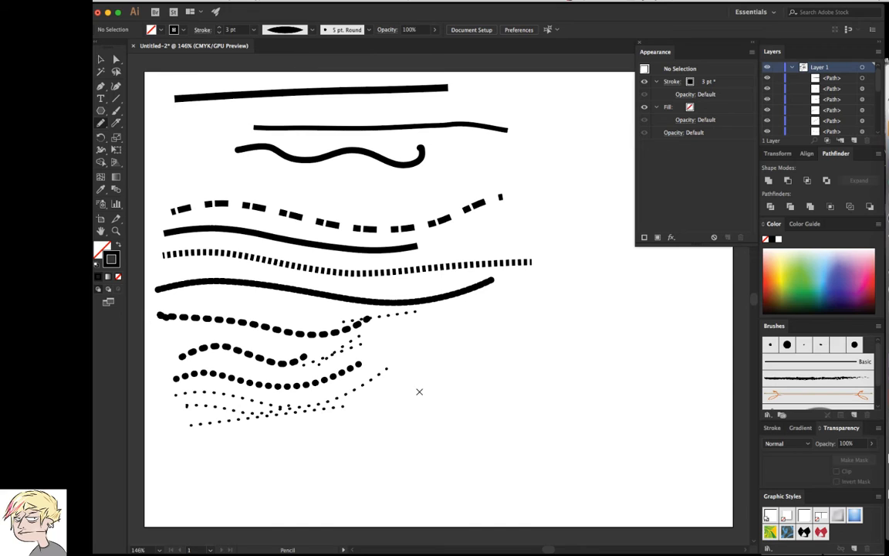
{"action": "mouse_move", "coordinate": [428, 395]}
{"action": "left_mouse_down"}
{"action": "mouse_move", "coordinate": [459, 372]}
{"action": "mouse_move", "coordinate": [545, 359]}
{"action": "mouse_move", "coordinate": [589, 336]}
{"action": "left_mouse_up"}
{"action": "left_click_drag", "start_coordinate": [431, 398], "coordinate": [571, 363]}
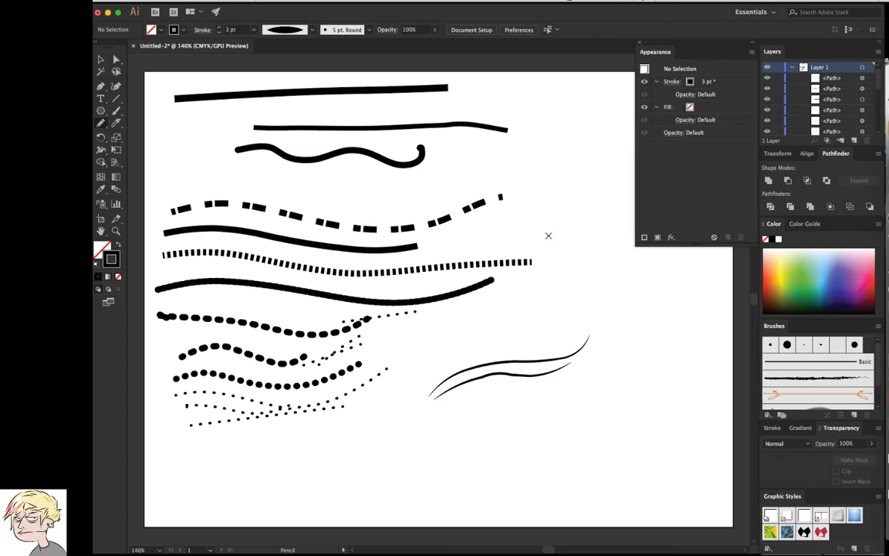
{"action": "left_click", "coordinate": [312, 31]}
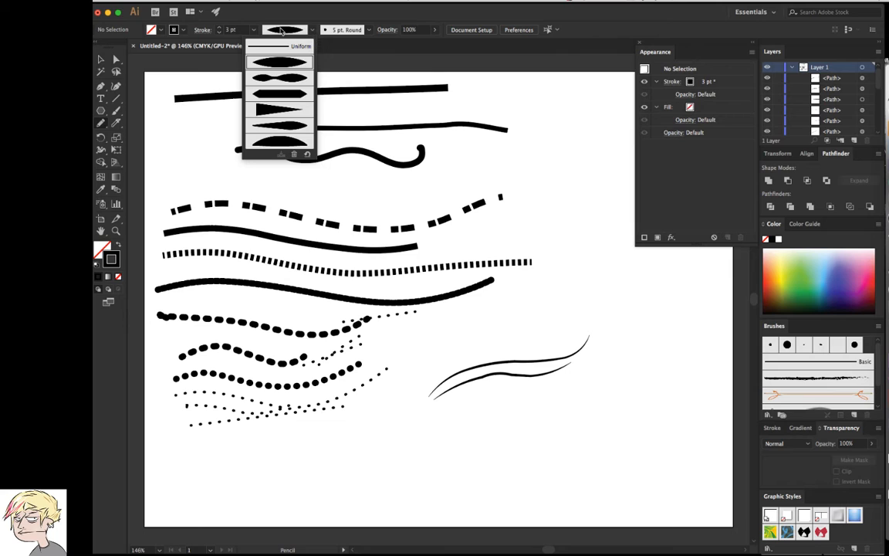
{"action": "left_click", "coordinate": [314, 31]}
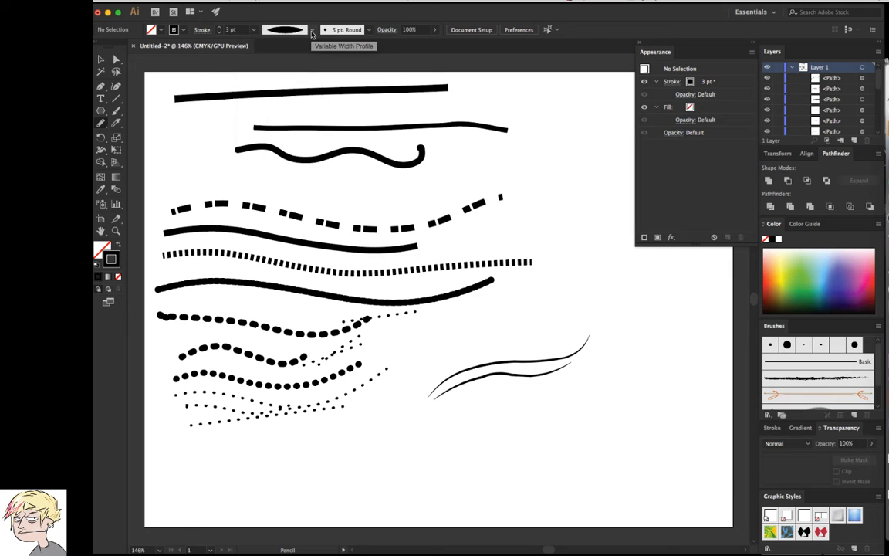
{"action": "left_click", "coordinate": [314, 31]}
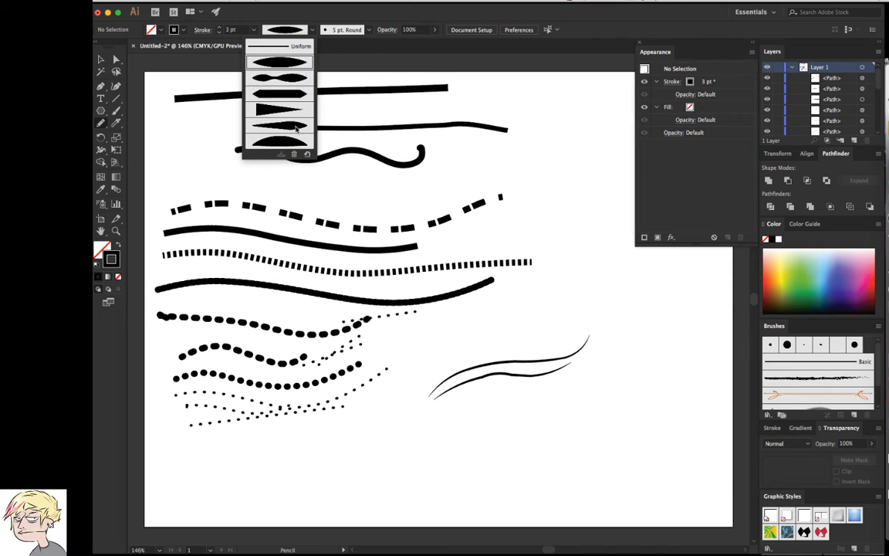
{"action": "left_click", "coordinate": [220, 29]}
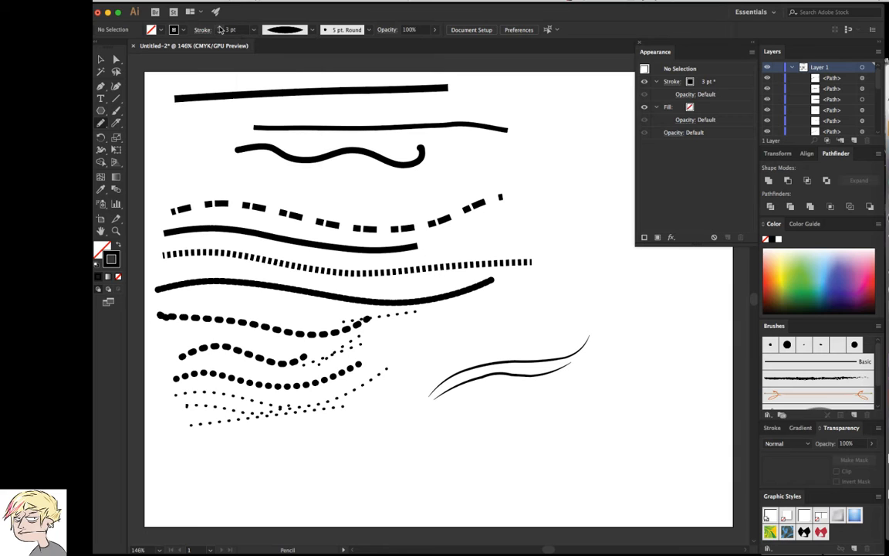
- Increase the stroke weight to 8 pt and draw four tapered curves above the thin pair and two looping squiggles below it
{"action": "left_click", "coordinate": [220, 27]}
{"action": "left_click", "coordinate": [220, 28]}
{"action": "key", "text": "Up"}
{"action": "left_click", "coordinate": [412, 378]}
{"action": "mouse_move", "coordinate": [422, 368]}
{"action": "left_mouse_down"}
{"action": "mouse_move", "coordinate": [436, 347]}
{"action": "mouse_move", "coordinate": [492, 325]}
{"action": "mouse_move", "coordinate": [518, 298]}
{"action": "left_mouse_up"}
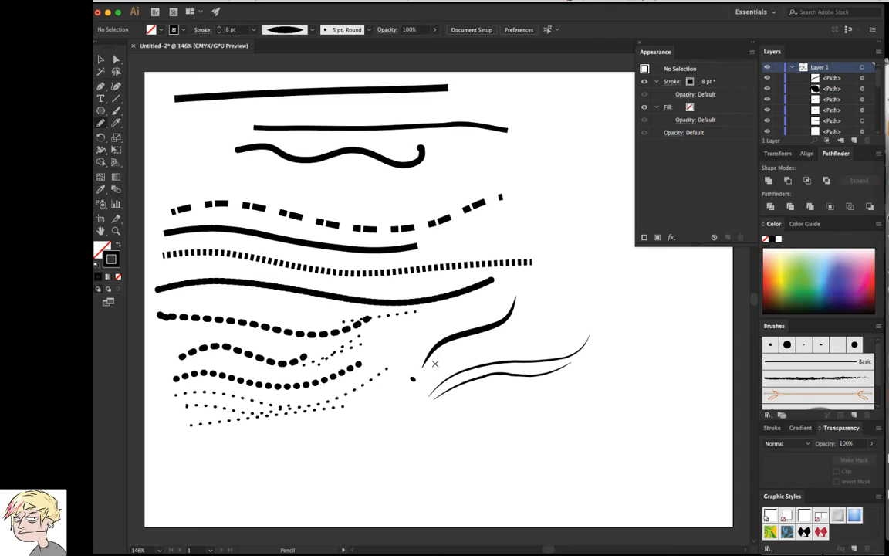
{"action": "mouse_move", "coordinate": [432, 365]}
{"action": "left_mouse_down"}
{"action": "mouse_move", "coordinate": [457, 343]}
{"action": "mouse_move", "coordinate": [509, 330]}
{"action": "mouse_move", "coordinate": [528, 307]}
{"action": "mouse_move", "coordinate": [482, 347]}
{"action": "mouse_move", "coordinate": [545, 306]}
{"action": "left_mouse_up"}
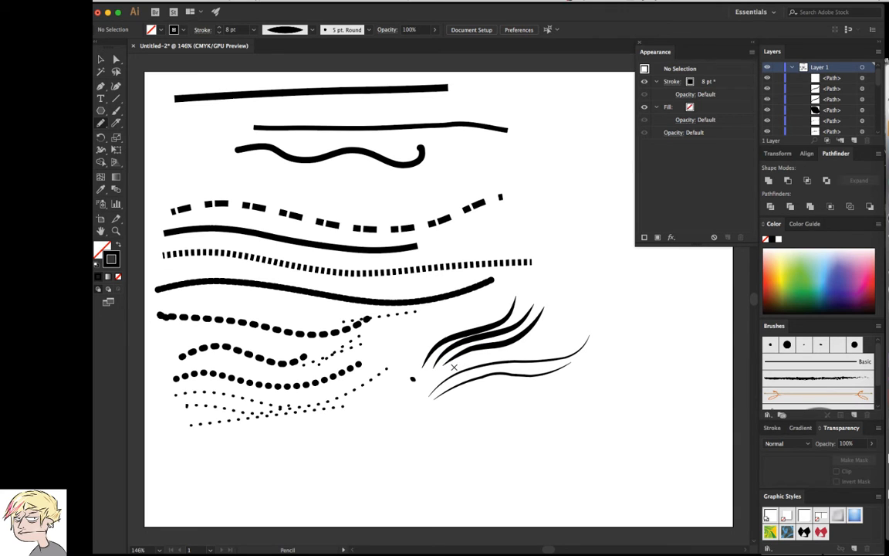
{"action": "left_click_drag", "start_coordinate": [421, 368], "coordinate": [566, 314]}
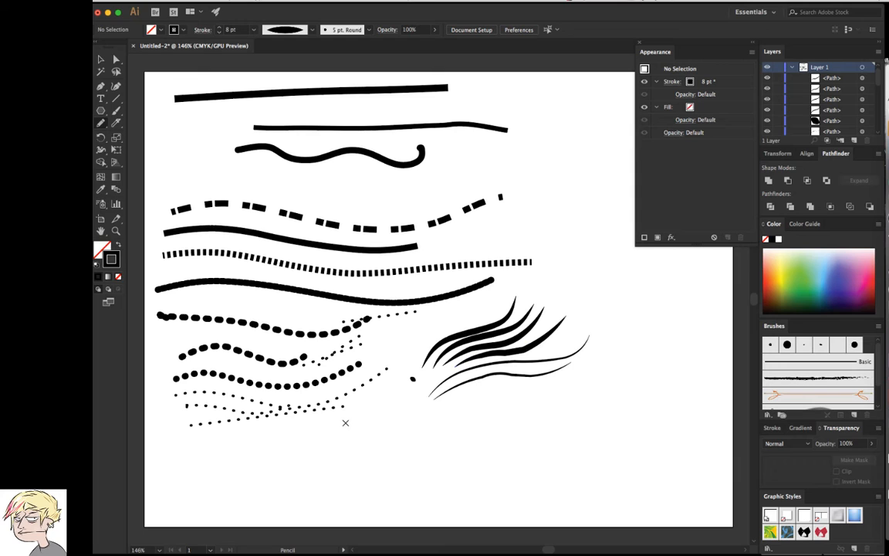
{"action": "mouse_move", "coordinate": [350, 420]}
{"action": "left_mouse_down"}
{"action": "mouse_move", "coordinate": [379, 437]}
{"action": "mouse_move", "coordinate": [364, 455]}
{"action": "mouse_move", "coordinate": [358, 444]}
{"action": "mouse_move", "coordinate": [366, 435]}
{"action": "mouse_move", "coordinate": [390, 450]}
{"action": "mouse_move", "coordinate": [418, 450]}
{"action": "mouse_move", "coordinate": [431, 437]}
{"action": "mouse_move", "coordinate": [425, 414]}
{"action": "mouse_move", "coordinate": [409, 428]}
{"action": "mouse_move", "coordinate": [419, 437]}
{"action": "mouse_move", "coordinate": [460, 421]}
{"action": "mouse_move", "coordinate": [488, 423]}
{"action": "mouse_move", "coordinate": [507, 409]}
{"action": "left_mouse_up"}
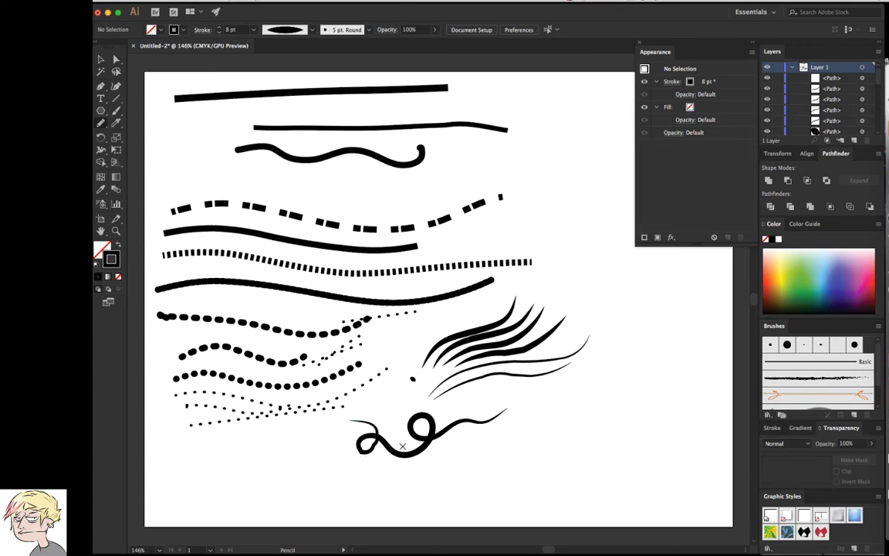
{"action": "mouse_move", "coordinate": [319, 461]}
{"action": "left_mouse_down"}
{"action": "mouse_move", "coordinate": [338, 483]}
{"action": "mouse_move", "coordinate": [324, 479]}
{"action": "mouse_move", "coordinate": [335, 463]}
{"action": "mouse_move", "coordinate": [371, 485]}
{"action": "mouse_move", "coordinate": [388, 478]}
{"action": "mouse_move", "coordinate": [388, 466]}
{"action": "mouse_move", "coordinate": [374, 470]}
{"action": "mouse_move", "coordinate": [375, 477]}
{"action": "mouse_move", "coordinate": [405, 477]}
{"action": "mouse_move", "coordinate": [429, 459]}
{"action": "mouse_move", "coordinate": [471, 460]}
{"action": "mouse_move", "coordinate": [478, 456]}
{"action": "mouse_move", "coordinate": [472, 439]}
{"action": "mouse_move", "coordinate": [515, 435]}
{"action": "left_mouse_up"}
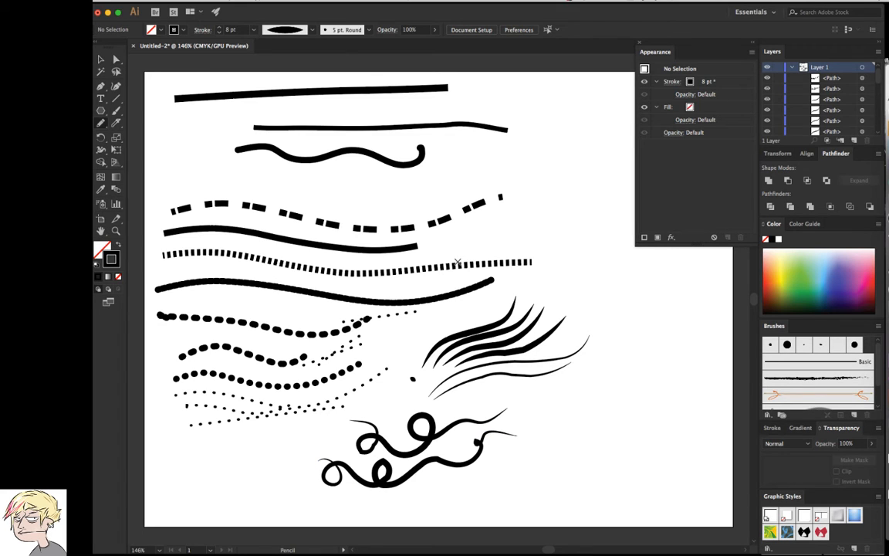
- Apply the width profile pinched in the middle at 14 pt, and draw one long vertical stroke and one horizontal stroke below the tapered curves
{"action": "left_click", "coordinate": [313, 30]}
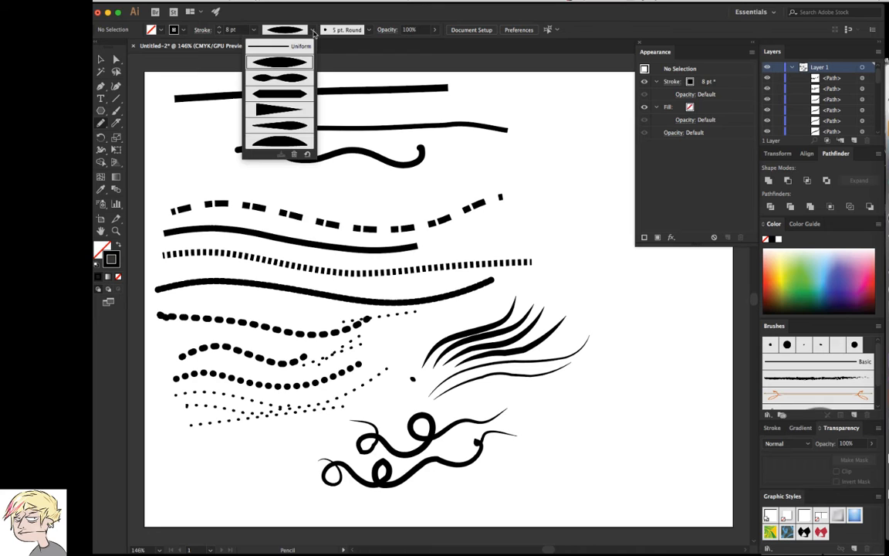
{"action": "left_click", "coordinate": [279, 77]}
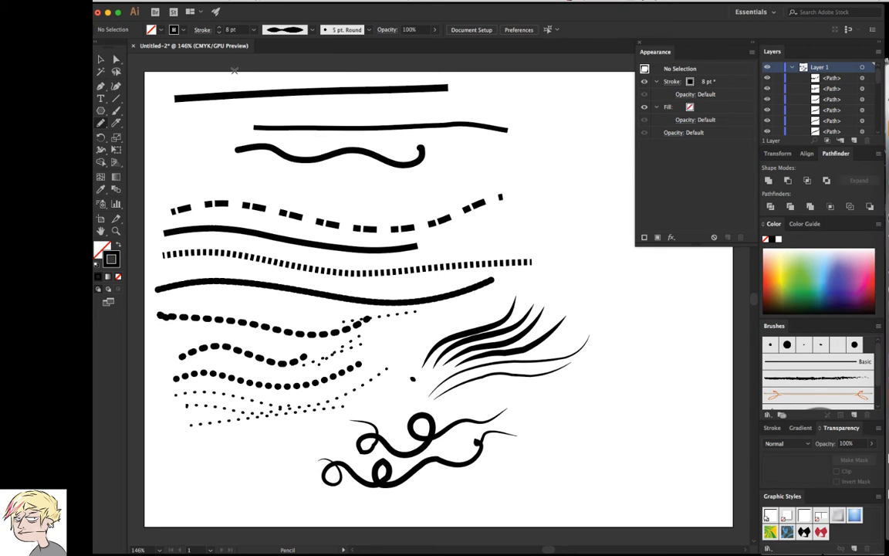
{"action": "left_click", "coordinate": [219, 28]}
{"action": "left_click", "coordinate": [220, 28]}
{"action": "key", "text": "Up"}
{"action": "mouse_move", "coordinate": [574, 91]}
{"action": "left_mouse_down"}
{"action": "mouse_move", "coordinate": [576, 238]}
{"action": "mouse_move", "coordinate": [584, 303]}
{"action": "mouse_move", "coordinate": [598, 312]}
{"action": "left_mouse_up"}
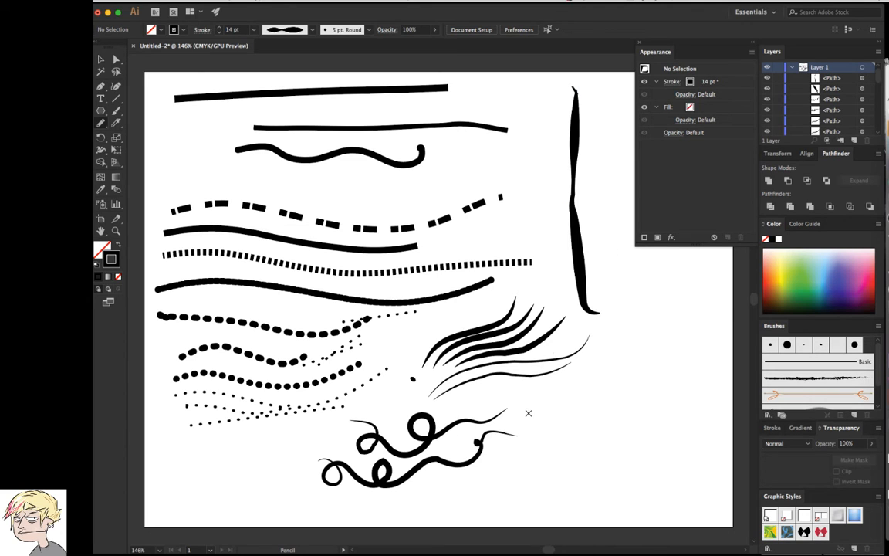
{"action": "left_click_drag", "start_coordinate": [503, 394], "coordinate": [698, 393]}
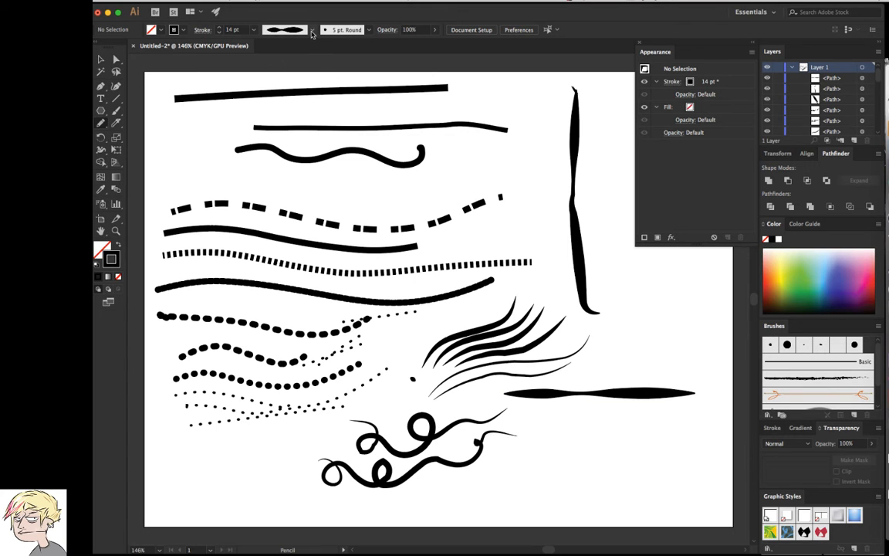
- Switch to the even-width profile with pointed ends and draw a straight horizontal stroke just below the pinched horizontal one
{"action": "left_click", "coordinate": [282, 31]}
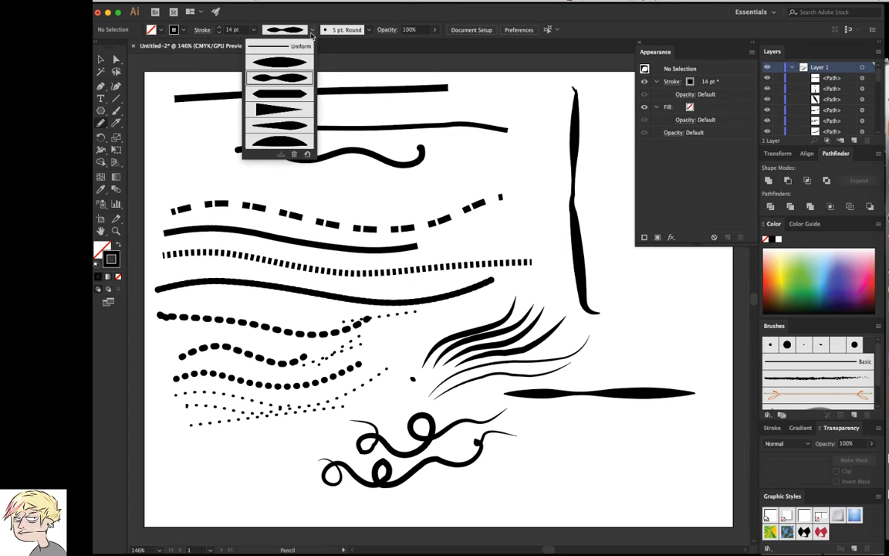
{"action": "left_click", "coordinate": [296, 94]}
{"action": "left_click_drag", "start_coordinate": [522, 415], "coordinate": [712, 414]}
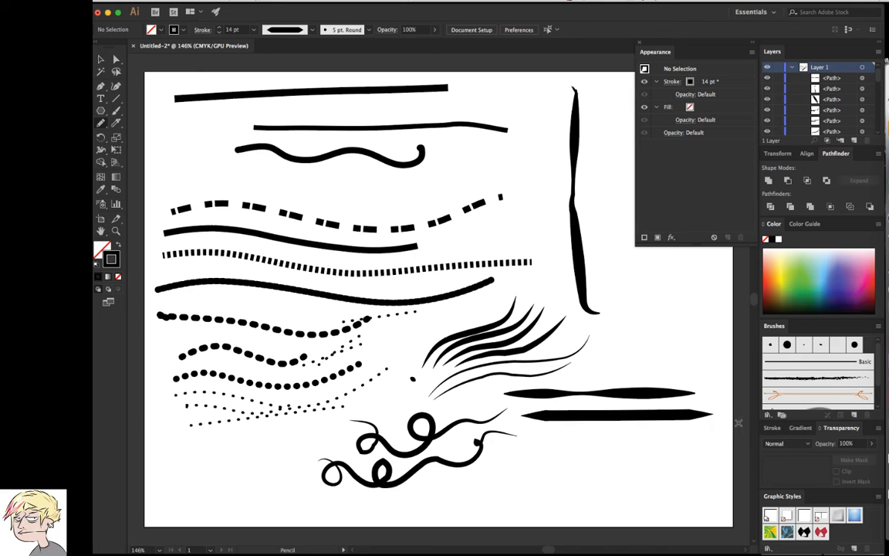
- Apply the asymmetric teardrop-like width profile and draw one long stroke below the horizontal ones and four right-to-left strokes above them
{"action": "left_click", "coordinate": [282, 30]}
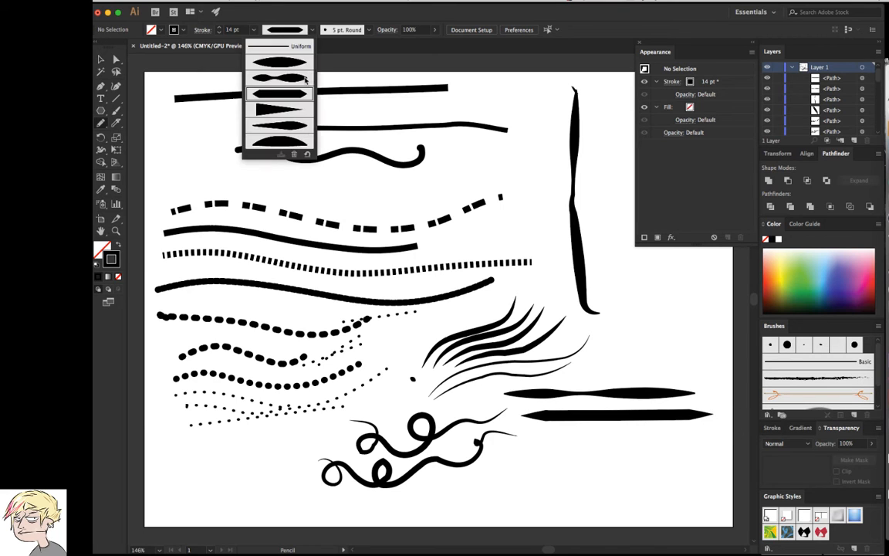
{"action": "left_click", "coordinate": [293, 126]}
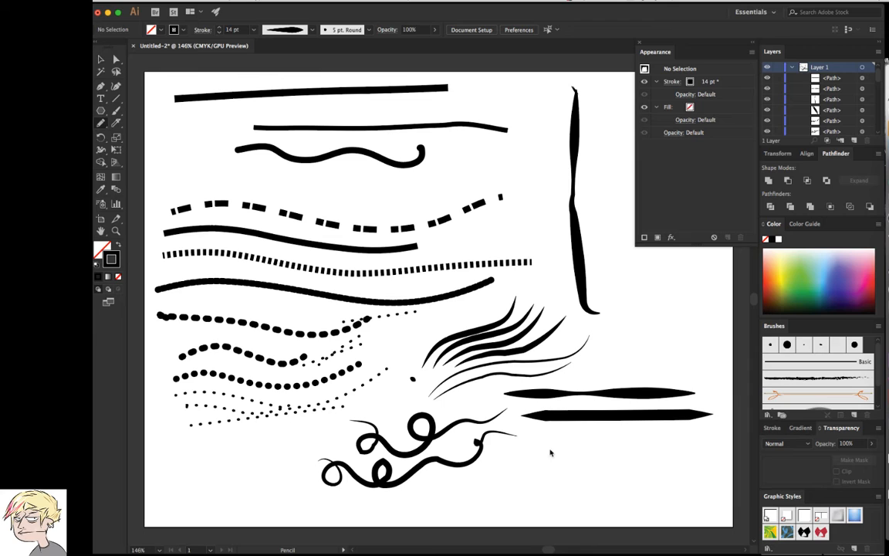
{"action": "left_click_drag", "start_coordinate": [522, 462], "coordinate": [722, 450]}
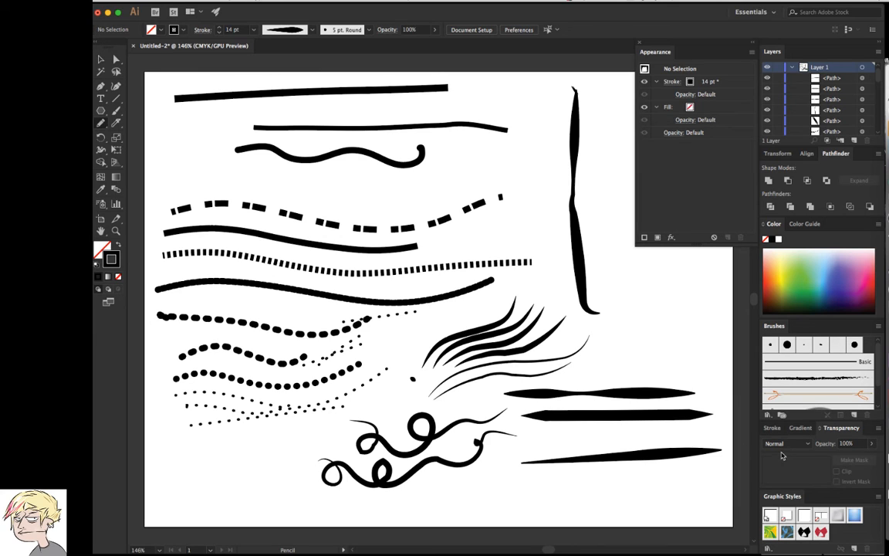
{"action": "left_click_drag", "start_coordinate": [697, 339], "coordinate": [599, 351]}
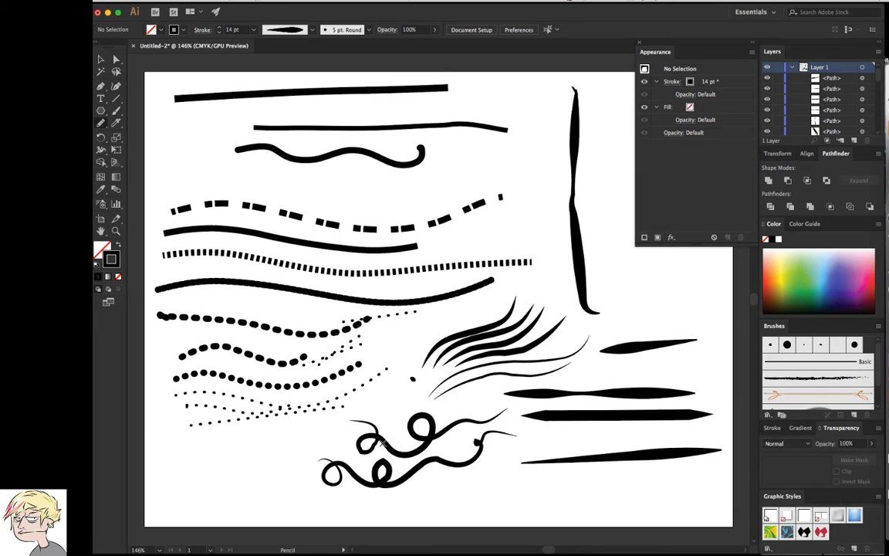
{"action": "left_click_drag", "start_coordinate": [696, 362], "coordinate": [608, 370]}
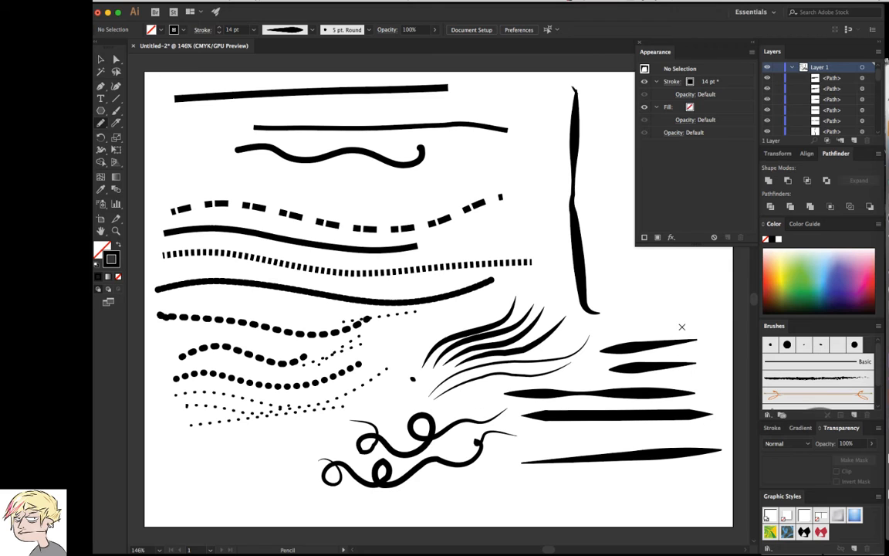
{"action": "left_click_drag", "start_coordinate": [685, 322], "coordinate": [592, 340]}
{"action": "left_click_drag", "start_coordinate": [683, 303], "coordinate": [530, 339]}
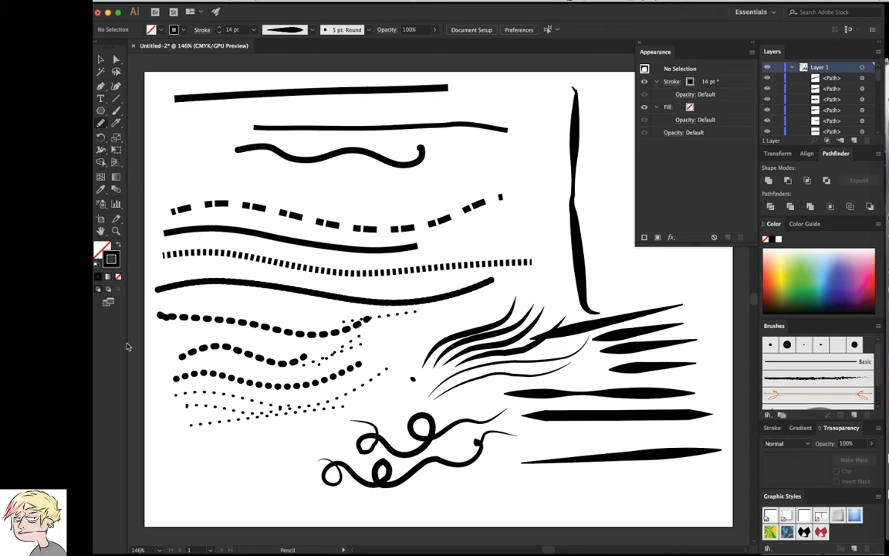
- Reshape the top straight line with the Width tool: bulge it toward the right, pinch the middle, flare the left end and thin the area beside the flare
{"action": "left_click", "coordinate": [101, 150]}
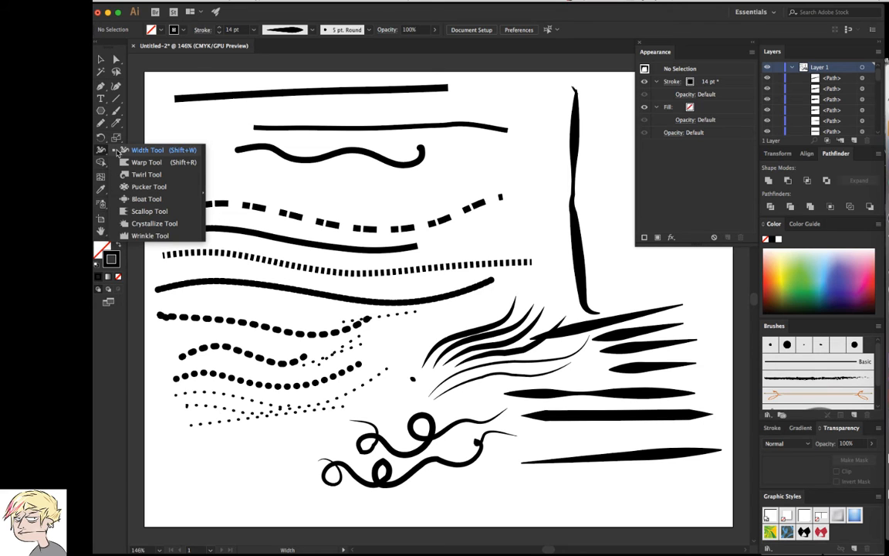
{"action": "left_click", "coordinate": [143, 162]}
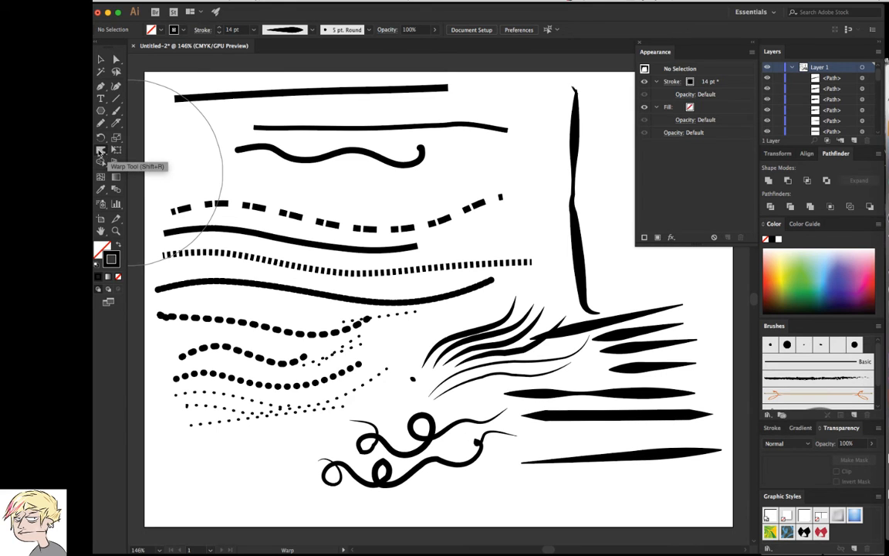
{"action": "left_click", "coordinate": [101, 151]}
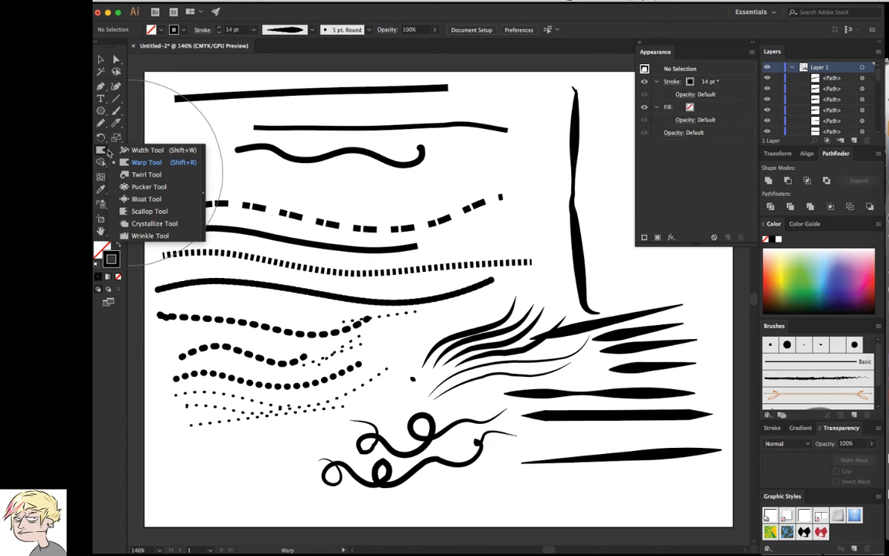
{"action": "left_click", "coordinate": [150, 150]}
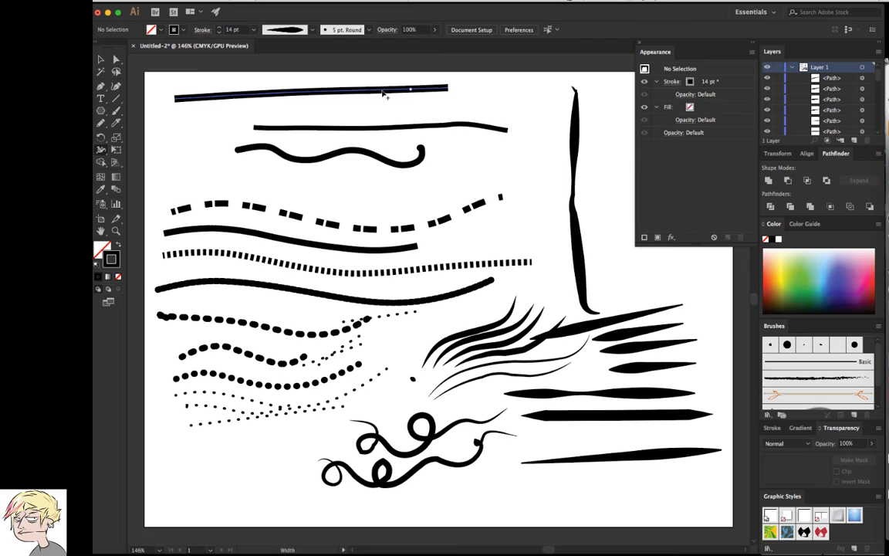
{"action": "mouse_move", "coordinate": [376, 96]}
{"action": "left_mouse_down"}
{"action": "mouse_move", "coordinate": [377, 107]}
{"action": "mouse_move", "coordinate": [377, 100]}
{"action": "left_mouse_up"}
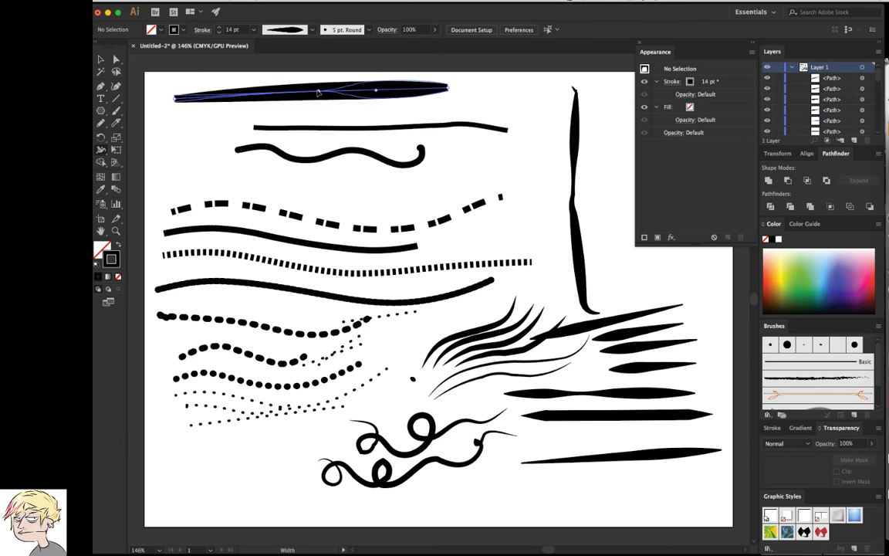
{"action": "left_click_drag", "start_coordinate": [317, 92], "coordinate": [293, 96]}
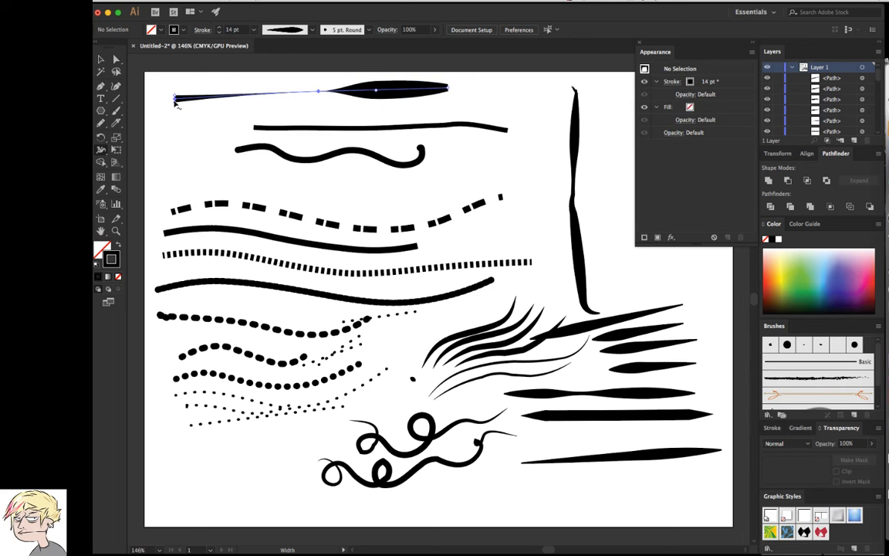
{"action": "left_click_drag", "start_coordinate": [175, 99], "coordinate": [175, 120]}
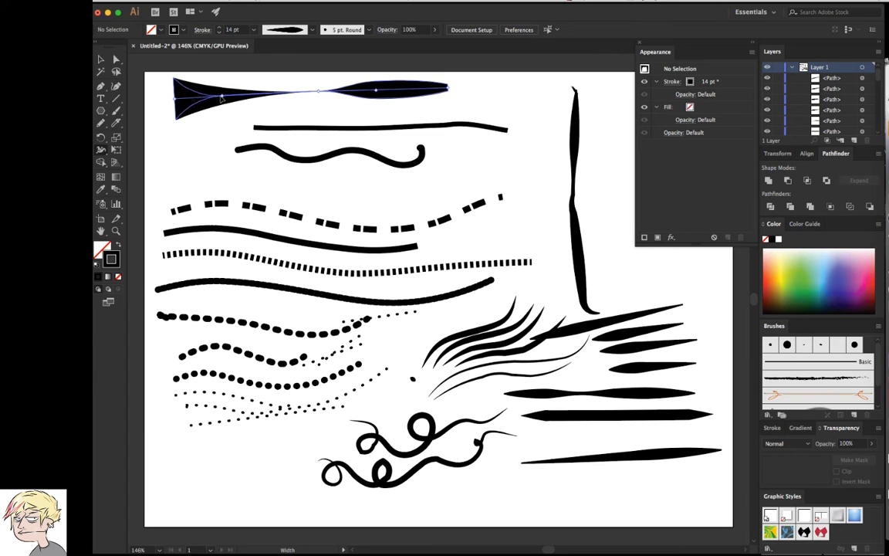
{"action": "left_click_drag", "start_coordinate": [222, 98], "coordinate": [222, 96]}
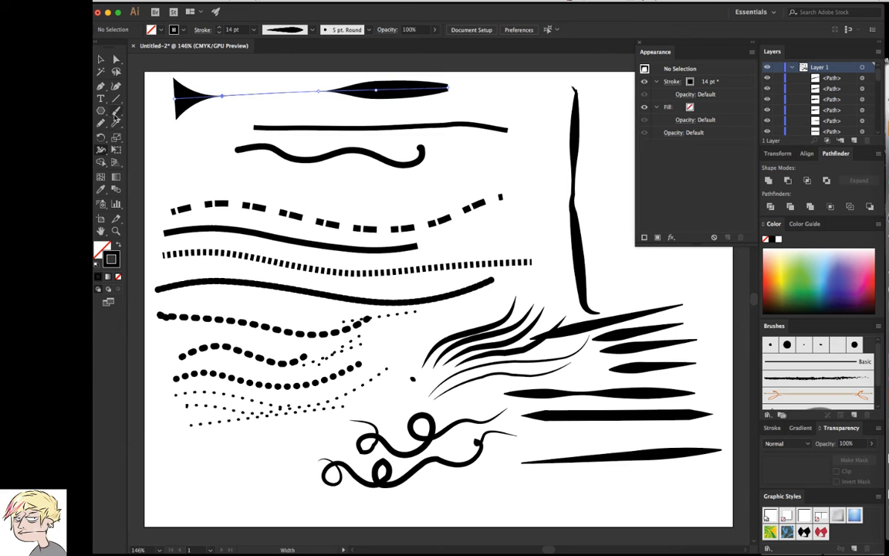
- Draw a curved Pencil stroke across the right end of the square-dotted line, and three scattered strokes using the top line's custom flared profile
{"action": "left_click", "coordinate": [116, 122]}
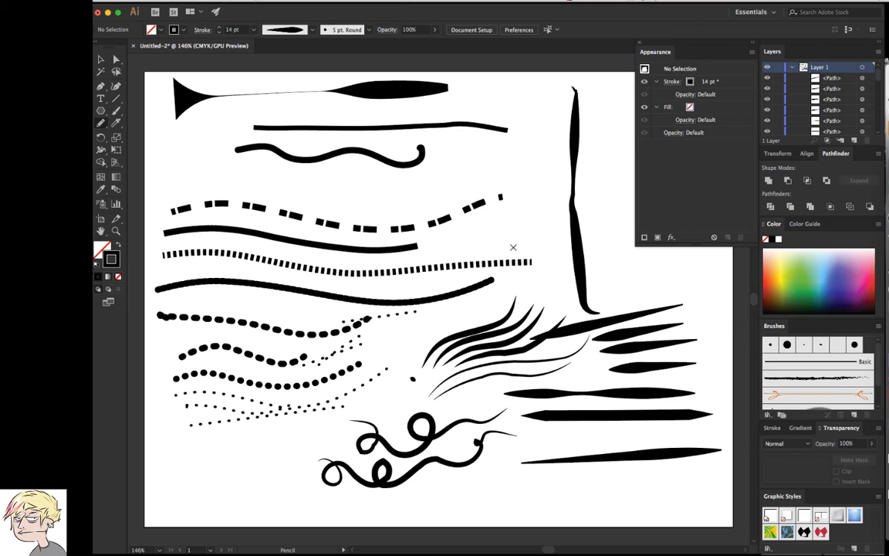
{"action": "left_click_drag", "start_coordinate": [545, 196], "coordinate": [470, 262]}
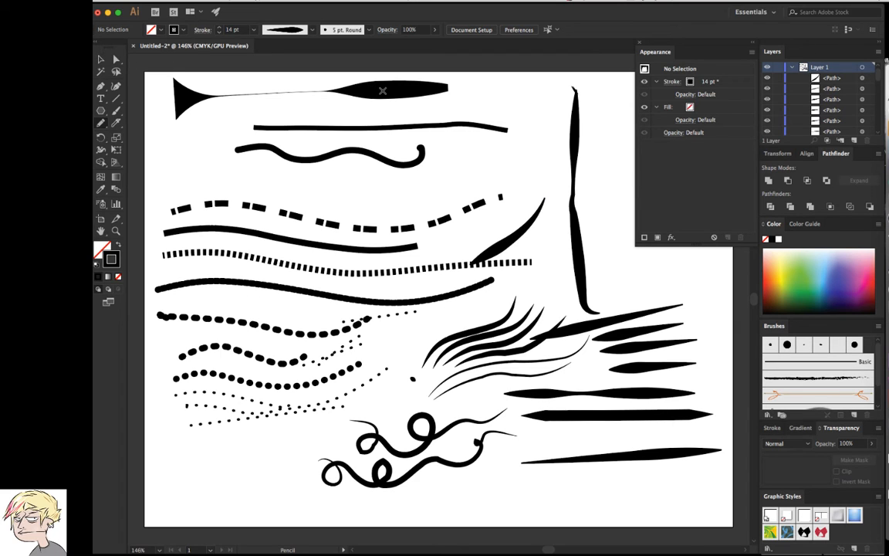
{"action": "left_click", "coordinate": [100, 59]}
{"action": "left_click", "coordinate": [351, 87]}
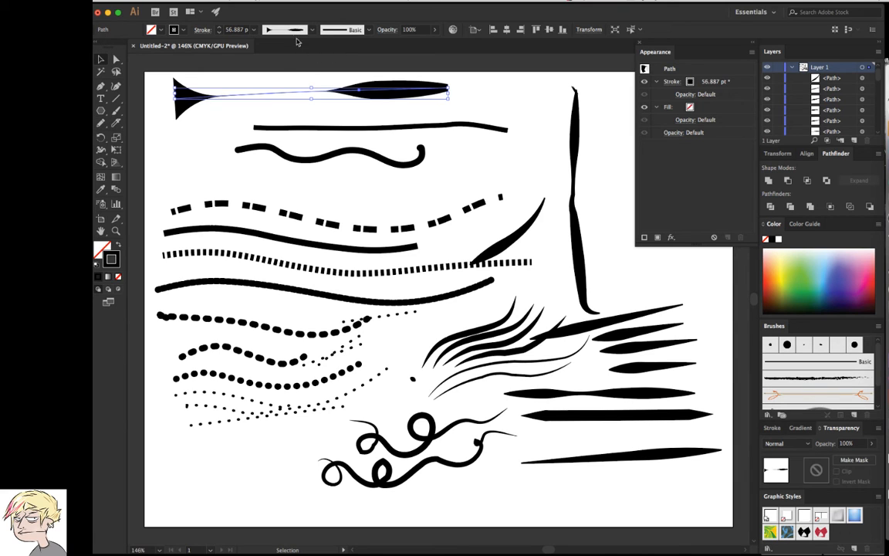
{"action": "key", "text": "n"}
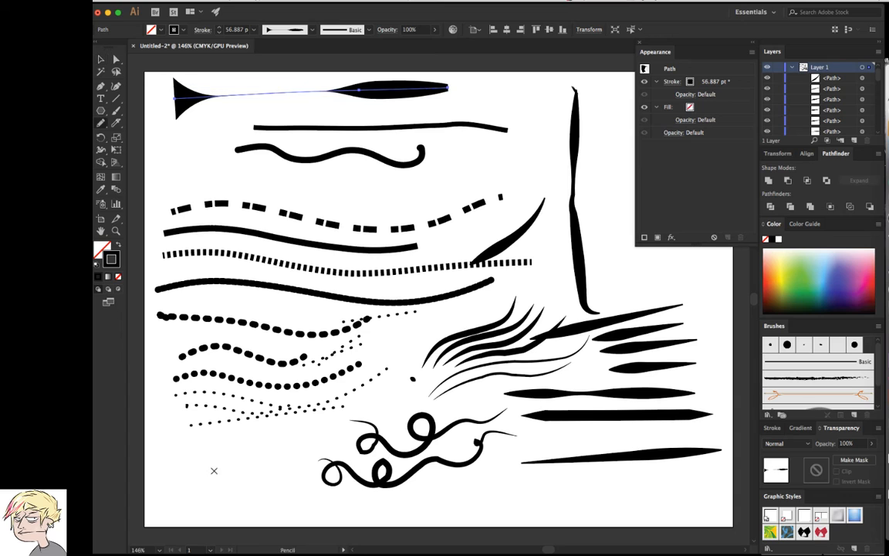
{"action": "mouse_move", "coordinate": [162, 484]}
{"action": "left_mouse_down"}
{"action": "mouse_move", "coordinate": [268, 470]}
{"action": "mouse_move", "coordinate": [307, 438]}
{"action": "left_mouse_up"}
{"action": "mouse_move", "coordinate": [445, 297]}
{"action": "left_mouse_down"}
{"action": "mouse_move", "coordinate": [410, 346]}
{"action": "mouse_move", "coordinate": [407, 374]}
{"action": "left_mouse_up"}
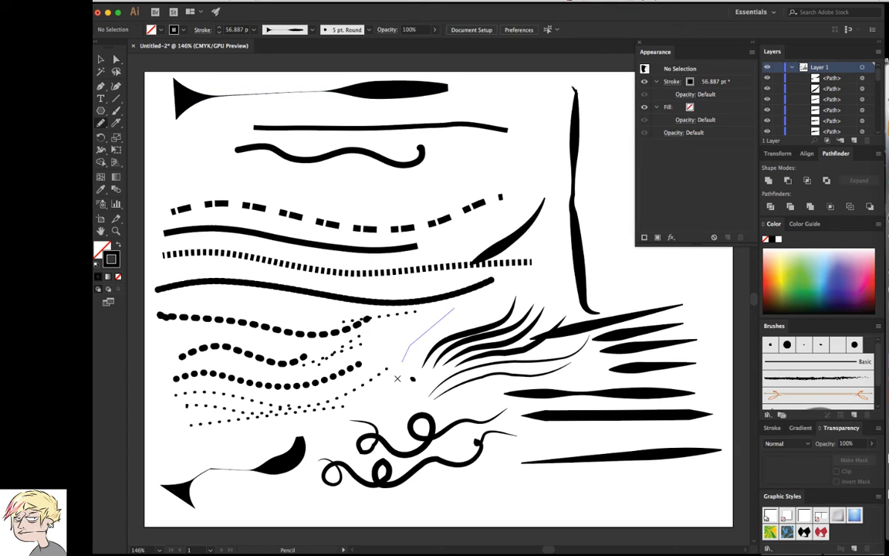
{"action": "left_click_drag", "start_coordinate": [697, 262], "coordinate": [608, 283]}
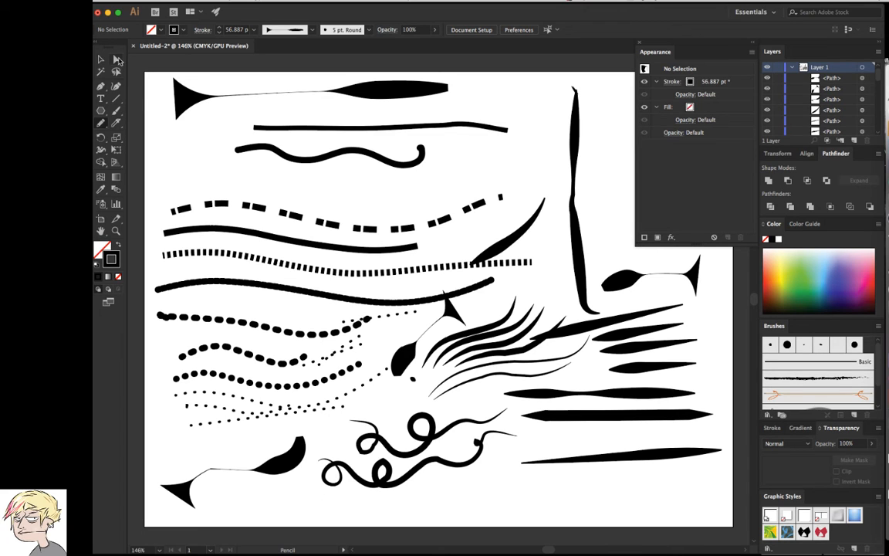
- Move the flared top line slightly lower and select it together with the two solid lines beneath it
{"action": "left_click", "coordinate": [100, 149]}
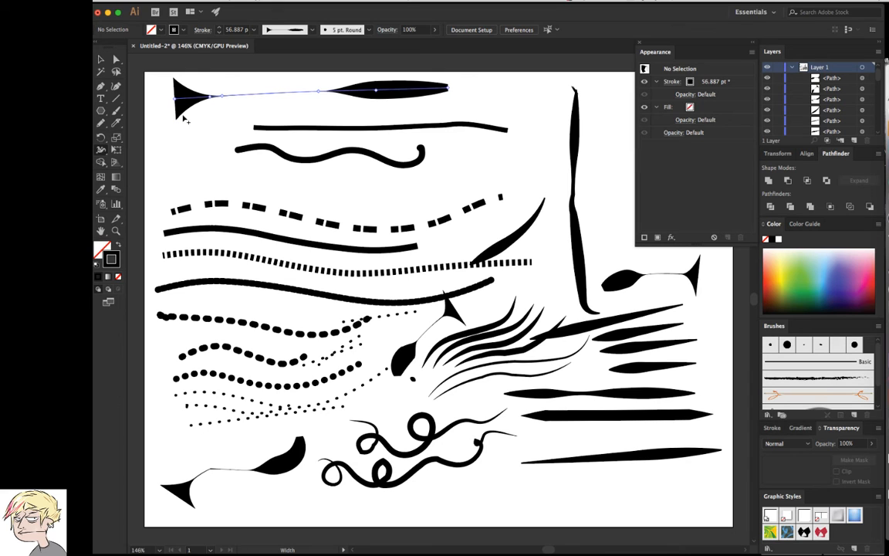
{"action": "key", "text": "v"}
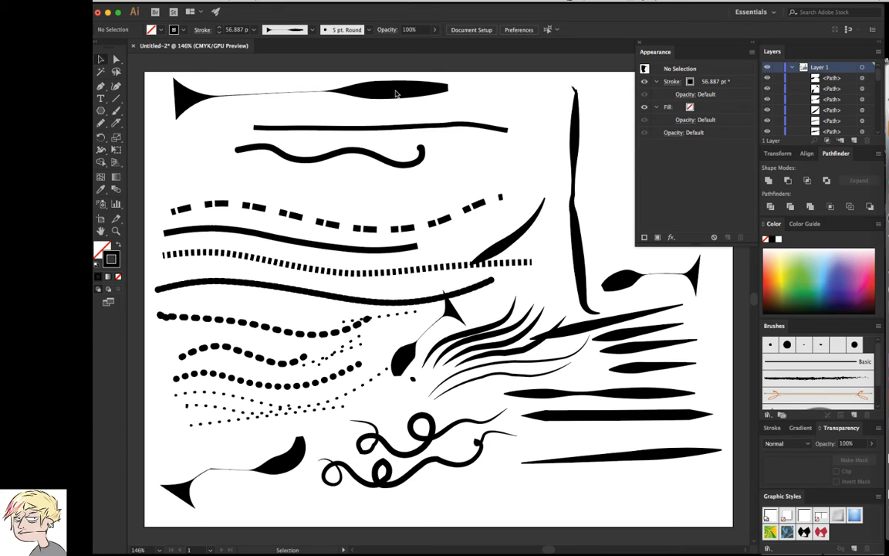
{"action": "left_click", "coordinate": [394, 91]}
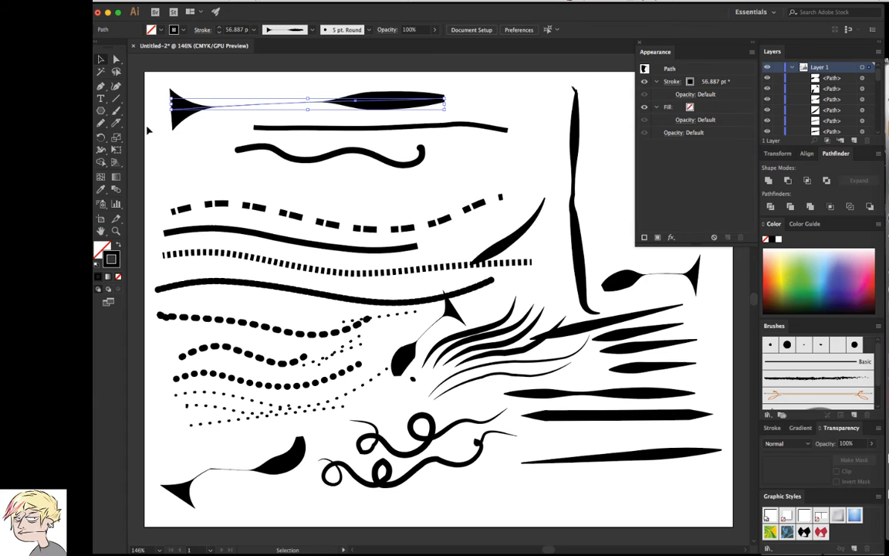
{"action": "left_click_drag", "start_coordinate": [141, 149], "coordinate": [361, 79]}
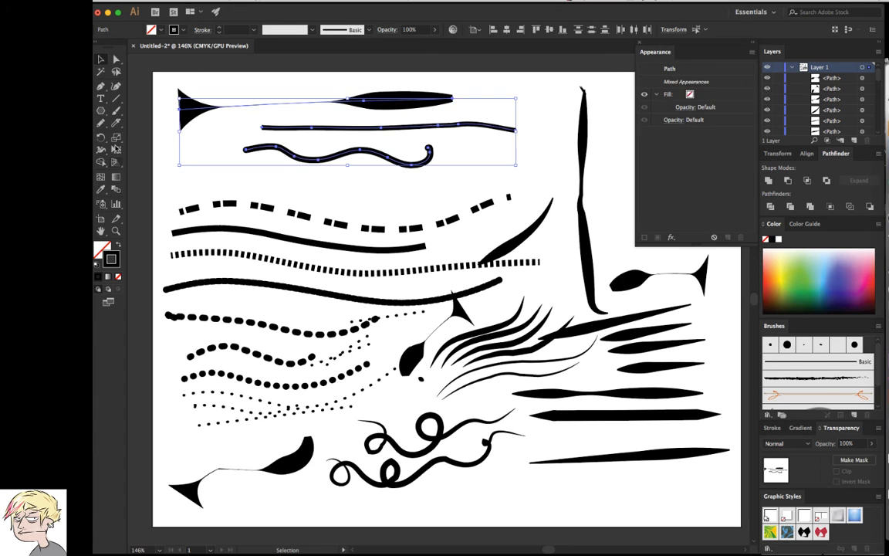
- Reshape the top line with the Width tool into a leaf on a thin stem, collapsing the flare, pointing the right end and widening the middle
{"action": "left_click", "coordinate": [101, 151]}
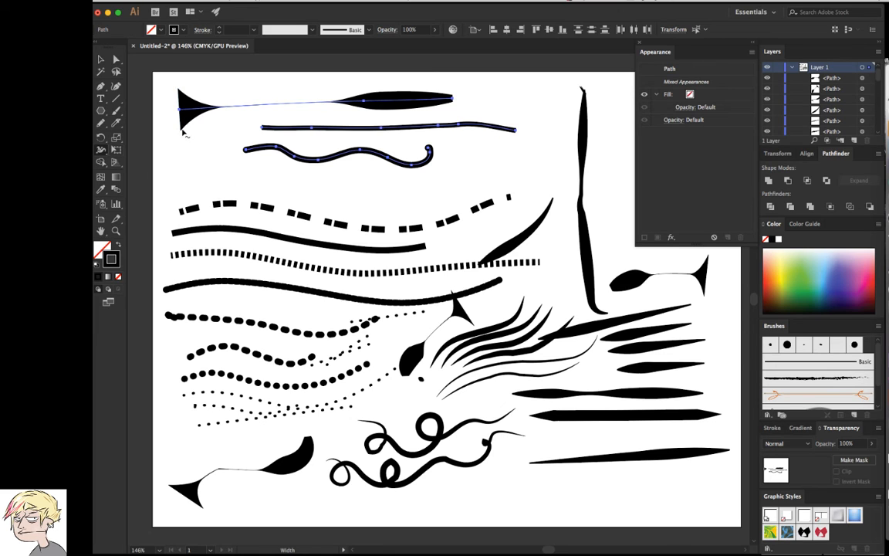
{"action": "left_click_drag", "start_coordinate": [181, 130], "coordinate": [182, 86]}
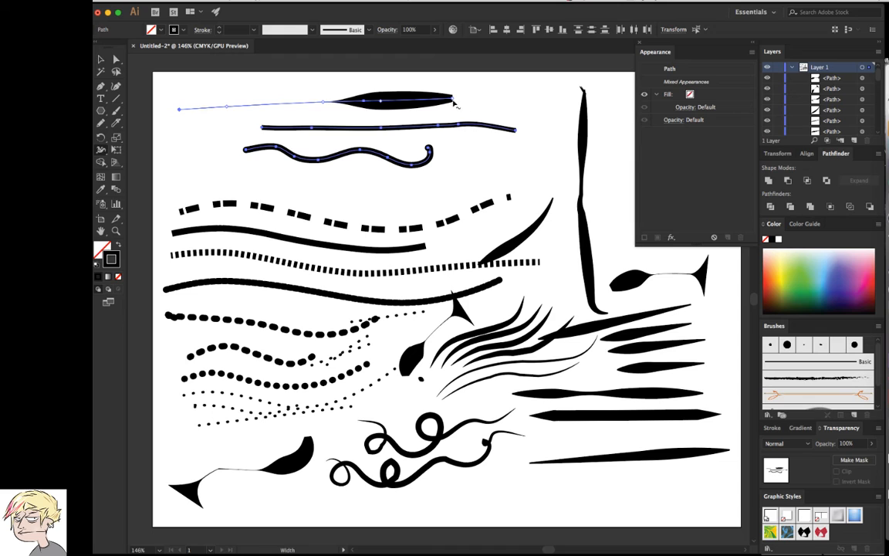
{"action": "mouse_move", "coordinate": [453, 96]}
{"action": "left_mouse_down"}
{"action": "mouse_move", "coordinate": [456, 84]}
{"action": "mouse_move", "coordinate": [454, 115]}
{"action": "left_mouse_up"}
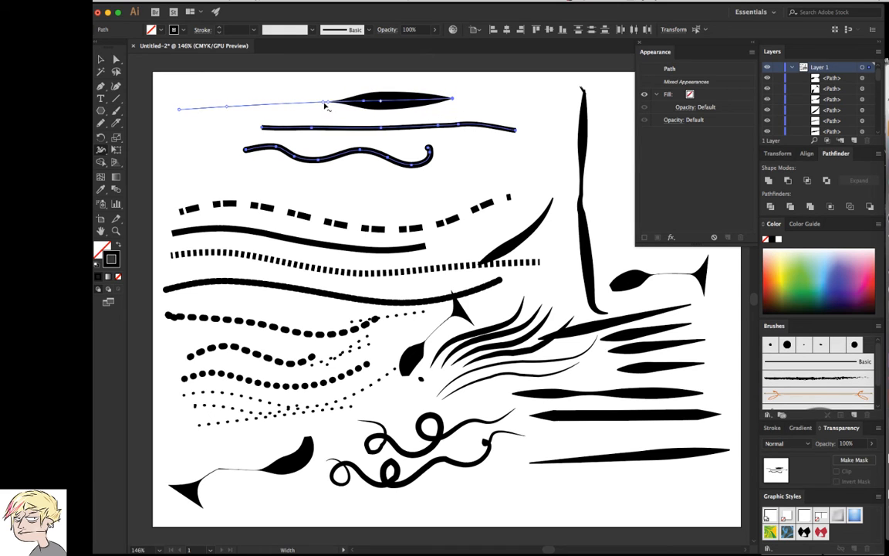
{"action": "mouse_move", "coordinate": [323, 104]}
{"action": "left_mouse_down"}
{"action": "mouse_move", "coordinate": [317, 124]}
{"action": "mouse_move", "coordinate": [317, 114]}
{"action": "left_mouse_up"}
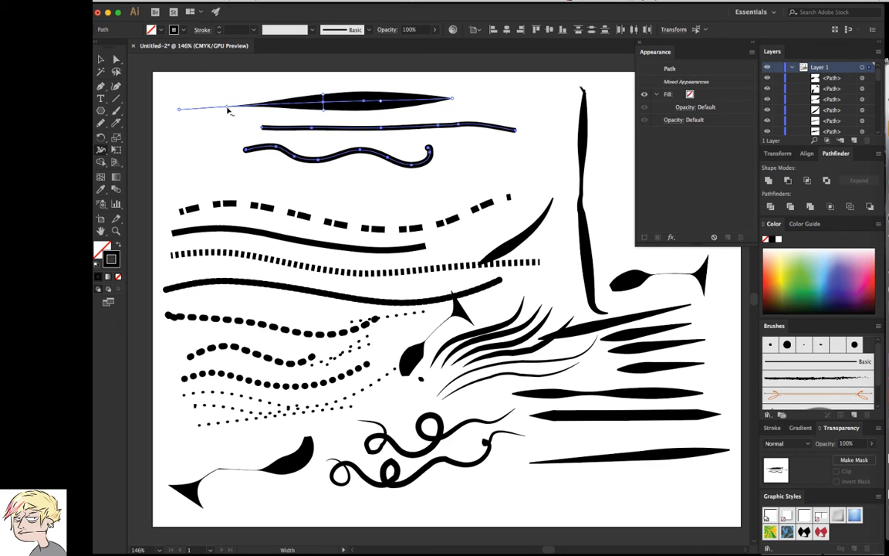
{"action": "left_click_drag", "start_coordinate": [227, 108], "coordinate": [288, 102]}
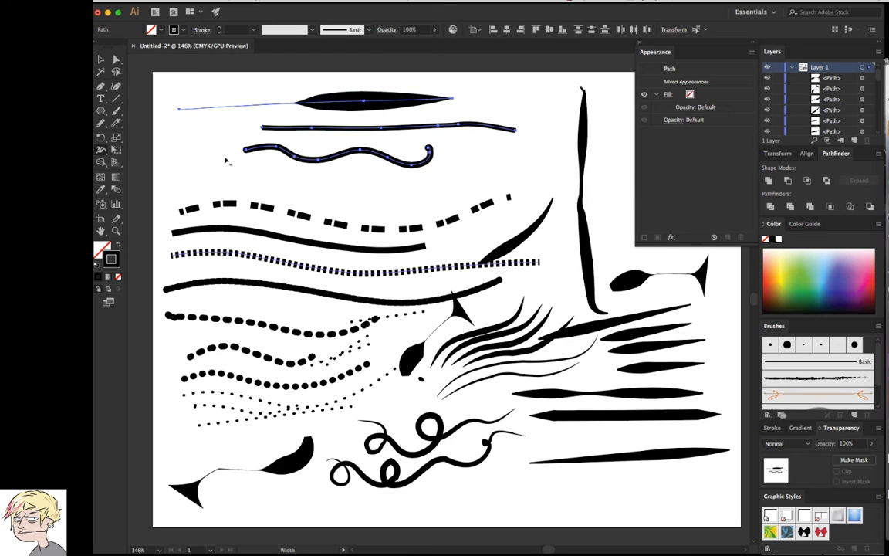
{"action": "key", "text": "n"}
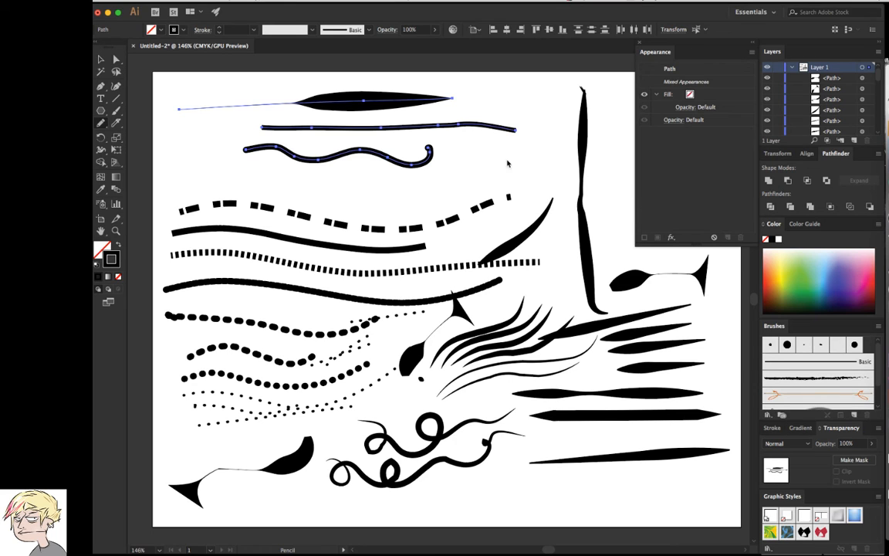
{"action": "left_click_drag", "start_coordinate": [515, 176], "coordinate": [551, 93]}
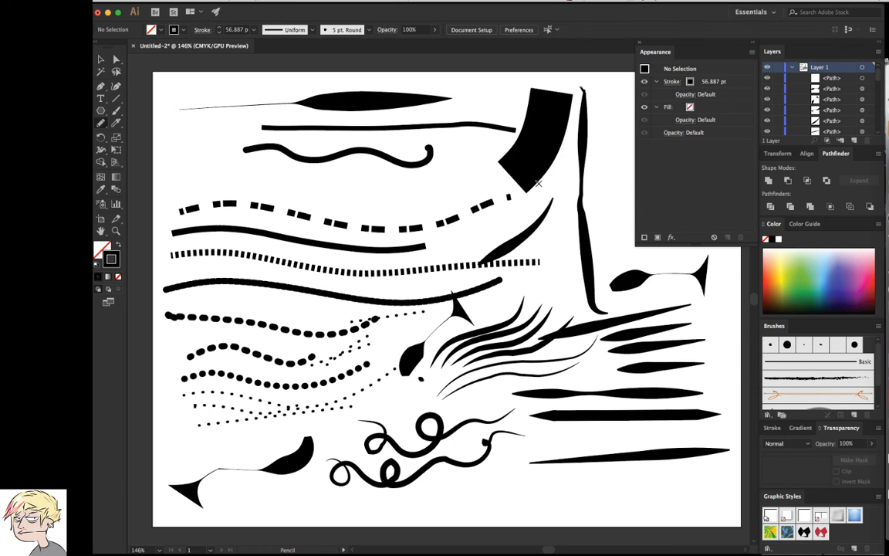
{"action": "key", "text": "ctrl+z"}
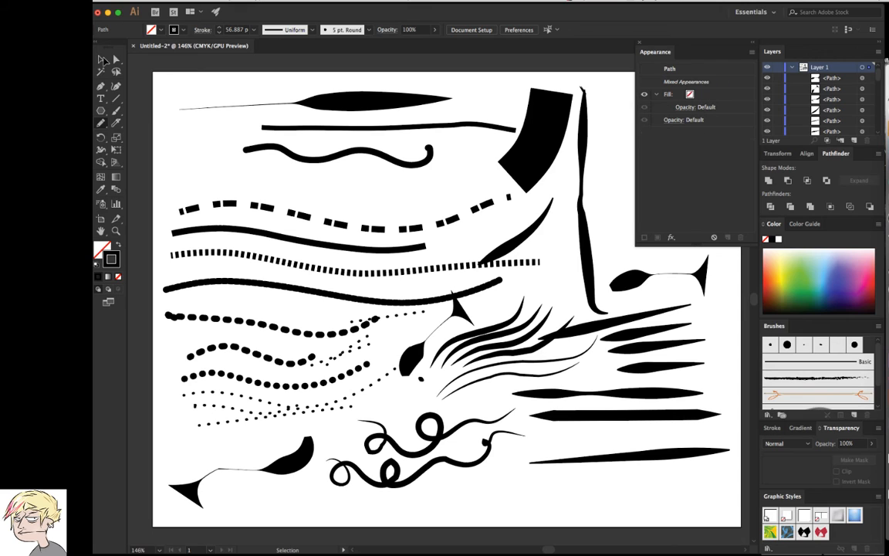
{"action": "key", "text": "v"}
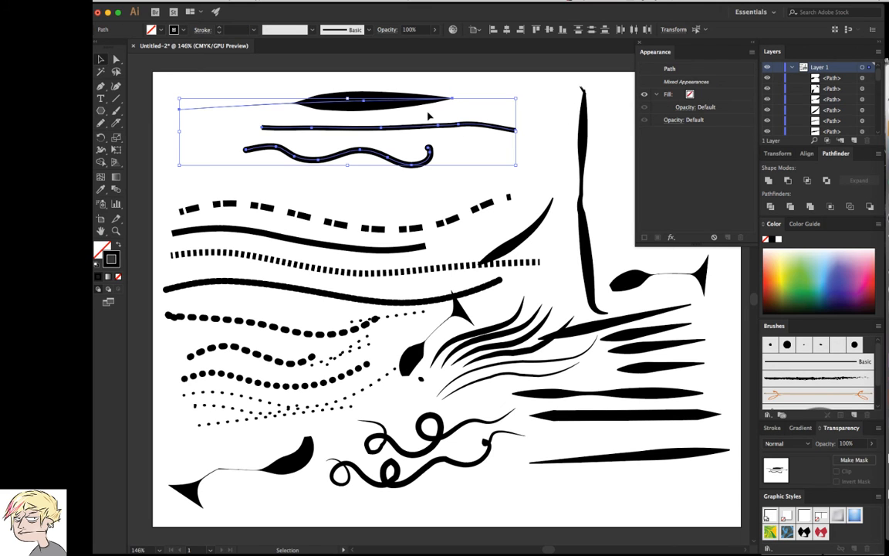
{"action": "key", "text": "ctrl+shift+a"}
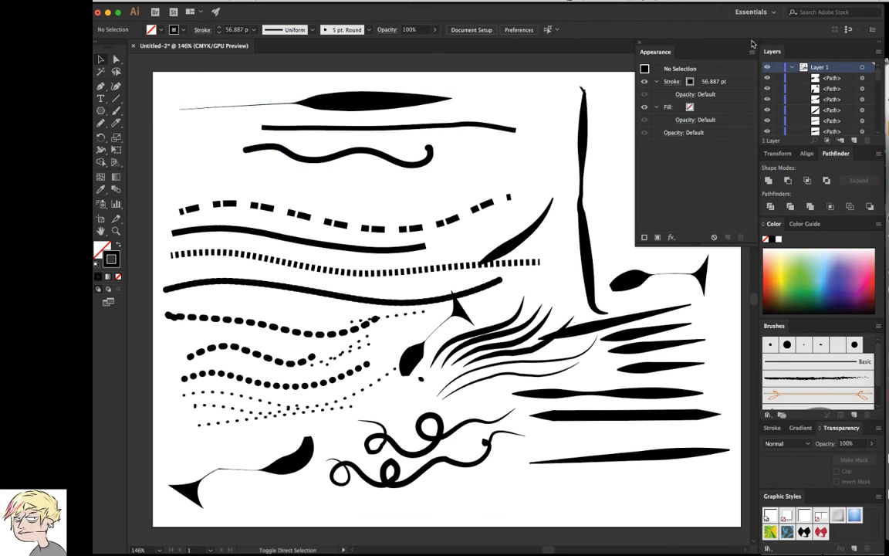
- Uncover the artboard's upper right and, using the top line's leaf-shaped profile, draw four upward Pencil strokes there and one beside the long vertical stroke
{"action": "left_click", "coordinate": [753, 42]}
{"action": "left_click", "coordinate": [392, 106]}
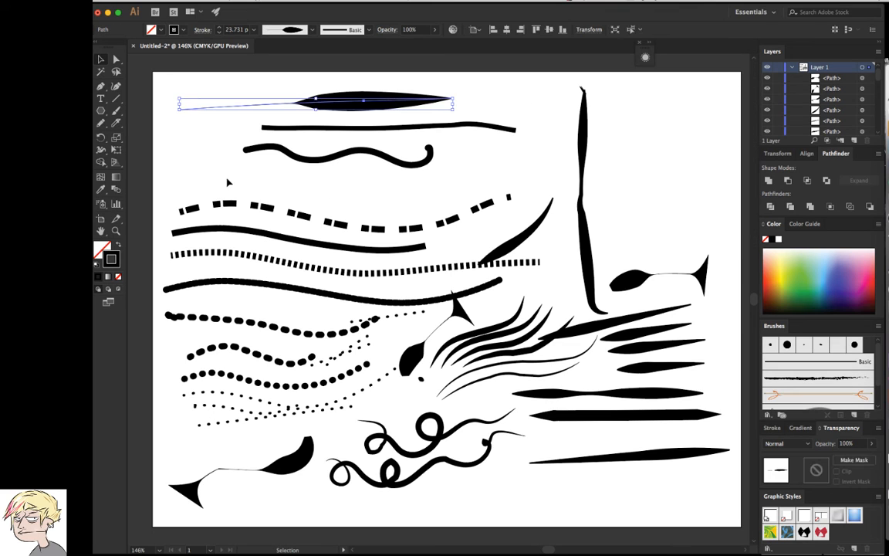
{"action": "left_click", "coordinate": [117, 124]}
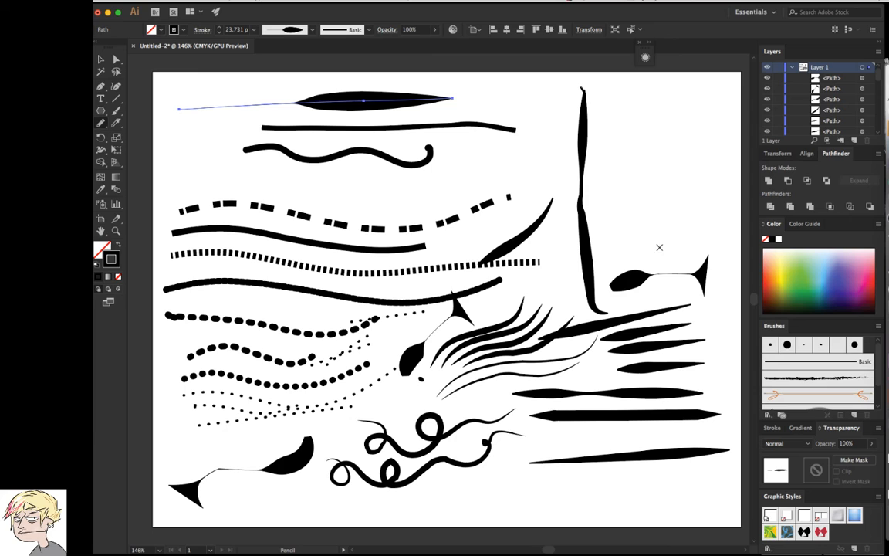
{"action": "left_click_drag", "start_coordinate": [661, 239], "coordinate": [672, 117]}
{"action": "left_click_drag", "start_coordinate": [680, 235], "coordinate": [668, 106]}
{"action": "left_click_drag", "start_coordinate": [690, 237], "coordinate": [705, 115]}
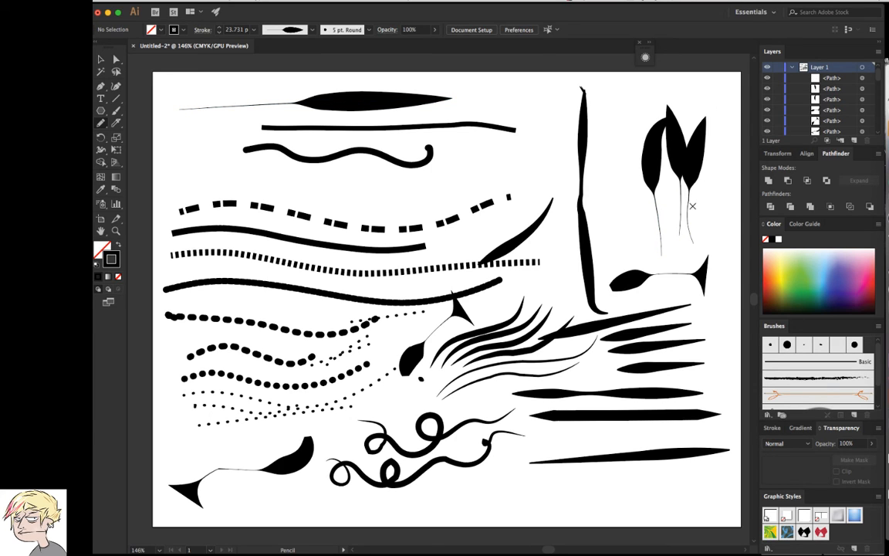
{"action": "mouse_move", "coordinate": [701, 219]}
{"action": "left_mouse_down"}
{"action": "mouse_move", "coordinate": [695, 237]}
{"action": "mouse_move", "coordinate": [710, 135]}
{"action": "mouse_move", "coordinate": [721, 130]}
{"action": "left_mouse_up"}
{"action": "mouse_move", "coordinate": [560, 289]}
{"action": "left_mouse_down"}
{"action": "mouse_move", "coordinate": [545, 135]}
{"action": "mouse_move", "coordinate": [552, 95]}
{"action": "left_mouse_up"}
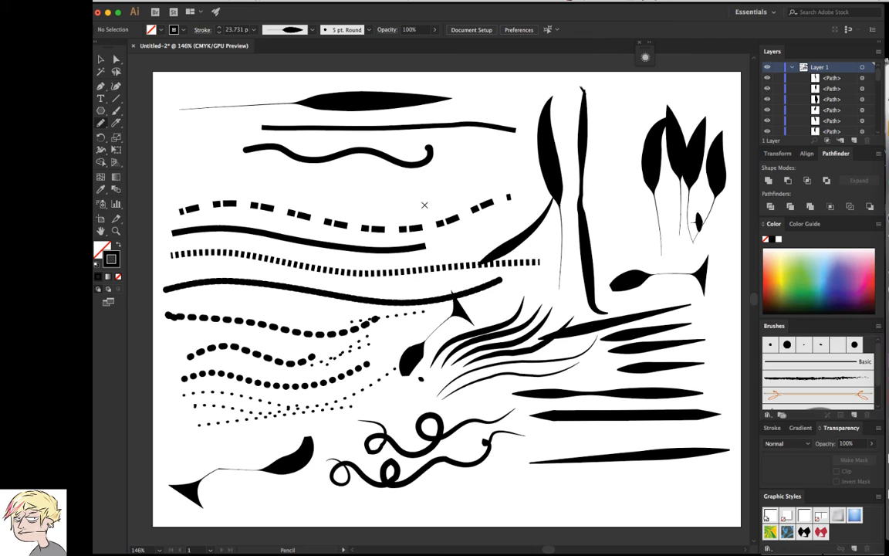
- Draw a cluster of short leaf-shaped strokes above the right end of the dashed line, and one long wavy stroke ending in a large spiral
{"action": "mouse_move", "coordinate": [459, 191]}
{"action": "left_mouse_down"}
{"action": "mouse_move", "coordinate": [475, 154]}
{"action": "mouse_move", "coordinate": [489, 162]}
{"action": "mouse_move", "coordinate": [474, 188]}
{"action": "mouse_move", "coordinate": [497, 174]}
{"action": "mouse_move", "coordinate": [489, 188]}
{"action": "mouse_move", "coordinate": [514, 172]}
{"action": "mouse_move", "coordinate": [528, 152]}
{"action": "left_mouse_up"}
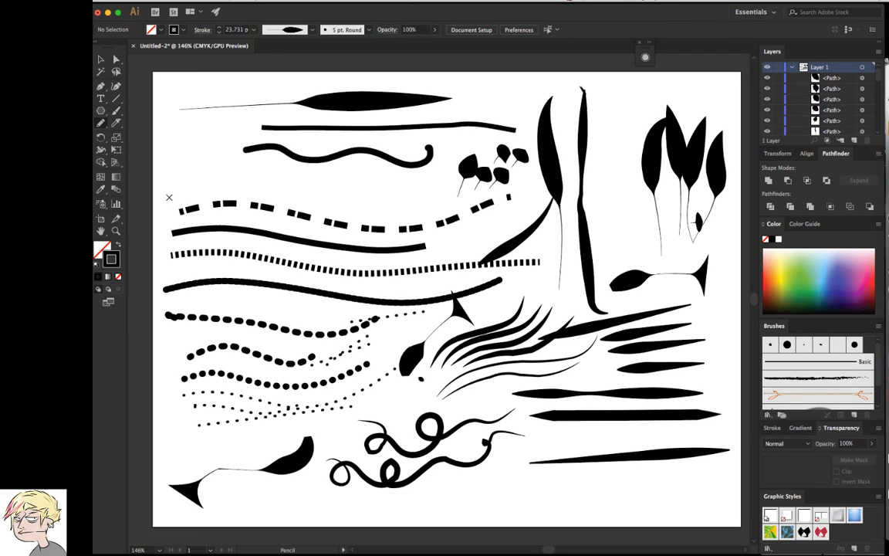
{"action": "mouse_move", "coordinate": [169, 197]}
{"action": "left_mouse_down"}
{"action": "mouse_move", "coordinate": [239, 179]}
{"action": "mouse_move", "coordinate": [324, 203]}
{"action": "mouse_move", "coordinate": [378, 194]}
{"action": "mouse_move", "coordinate": [434, 148]}
{"action": "mouse_move", "coordinate": [518, 106]}
{"action": "mouse_move", "coordinate": [576, 118]}
{"action": "mouse_move", "coordinate": [619, 148]}
{"action": "mouse_move", "coordinate": [655, 251]}
{"action": "mouse_move", "coordinate": [632, 308]}
{"action": "mouse_move", "coordinate": [571, 308]}
{"action": "mouse_move", "coordinate": [536, 263]}
{"action": "mouse_move", "coordinate": [569, 205]}
{"action": "mouse_move", "coordinate": [616, 236]}
{"action": "left_mouse_up"}
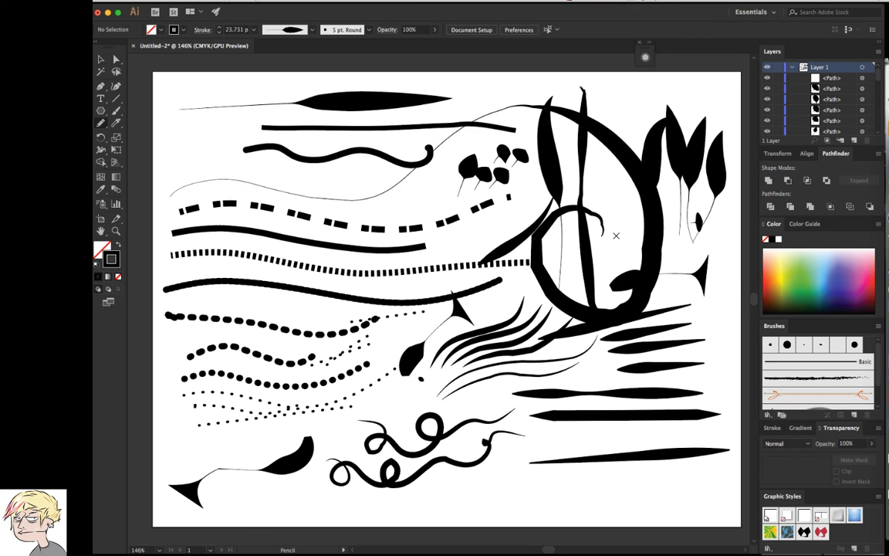
- Set the stroke color to green and draw one long Pencil stroke from the artboard's upper left, ending in a large spiral near the center
{"action": "left_click", "coordinate": [798, 279]}
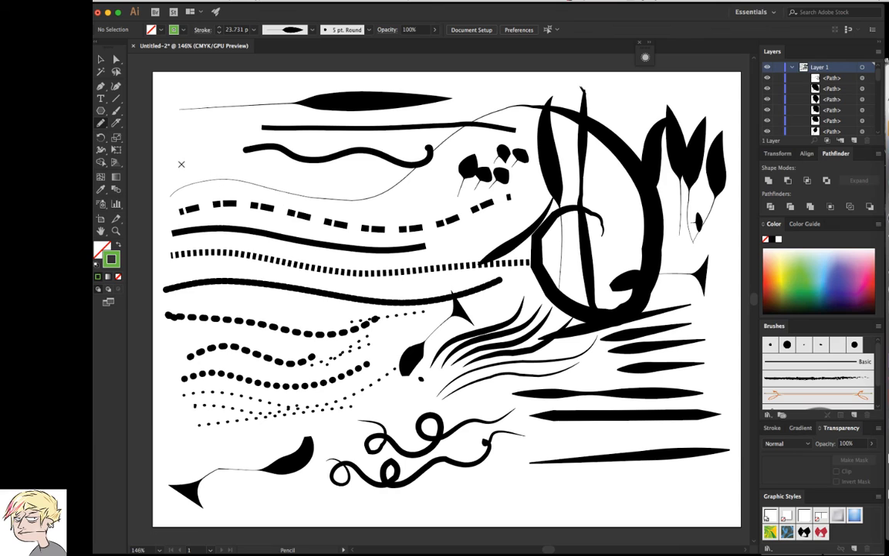
{"action": "mouse_move", "coordinate": [167, 173]}
{"action": "left_mouse_down"}
{"action": "mouse_move", "coordinate": [230, 151]}
{"action": "mouse_move", "coordinate": [270, 200]}
{"action": "mouse_move", "coordinate": [284, 246]}
{"action": "mouse_move", "coordinate": [333, 328]}
{"action": "mouse_move", "coordinate": [386, 373]}
{"action": "mouse_move", "coordinate": [440, 340]}
{"action": "mouse_move", "coordinate": [449, 273]}
{"action": "mouse_move", "coordinate": [348, 282]}
{"action": "mouse_move", "coordinate": [371, 279]}
{"action": "left_mouse_up"}
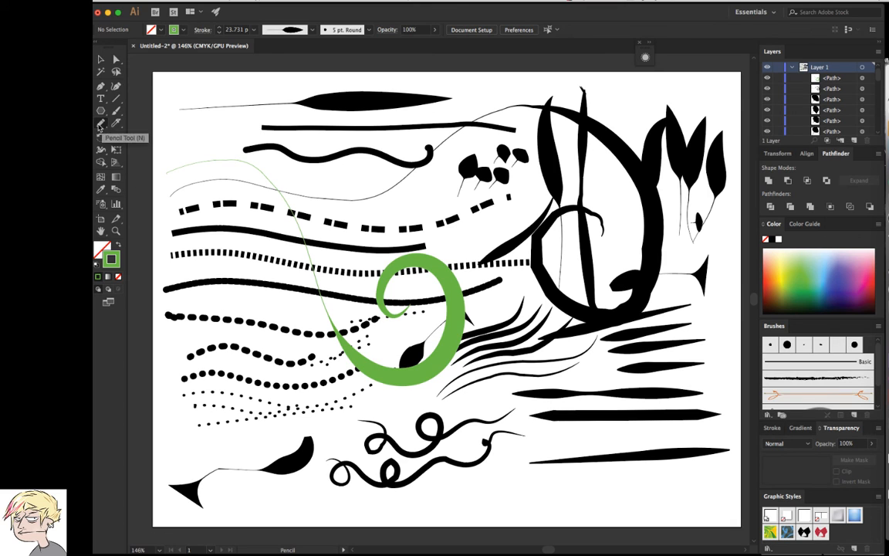
- Set the stroke to the symmetrical width profile tapered at both ends, with a weight of 5 pt
{"action": "left_click", "coordinate": [203, 30]}
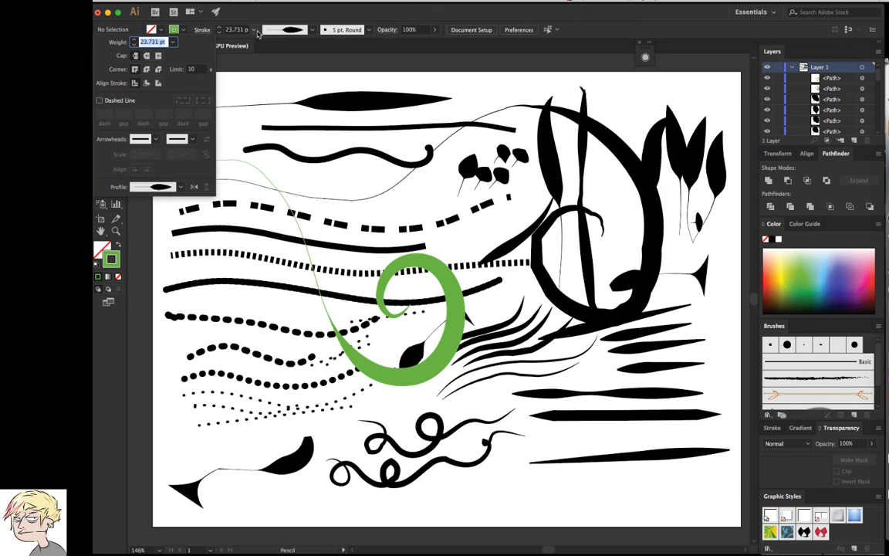
{"action": "left_click", "coordinate": [314, 34]}
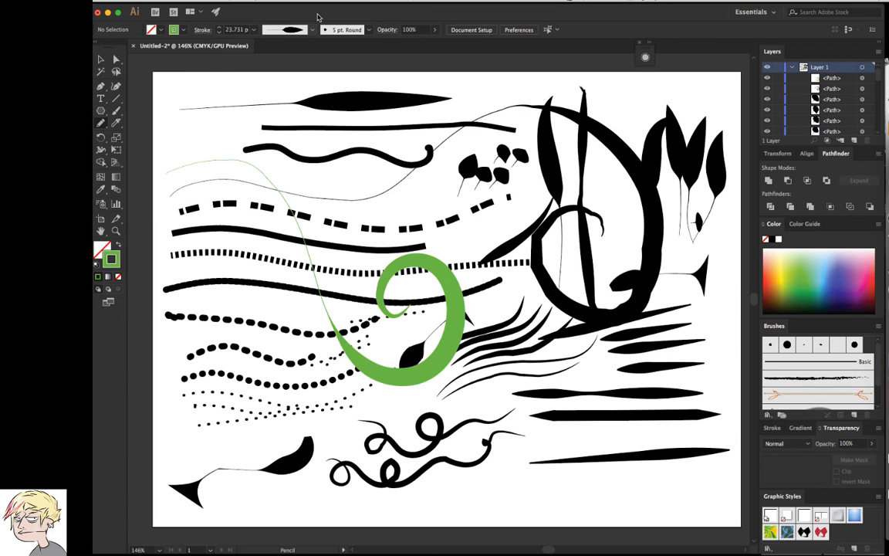
{"action": "left_click", "coordinate": [314, 33]}
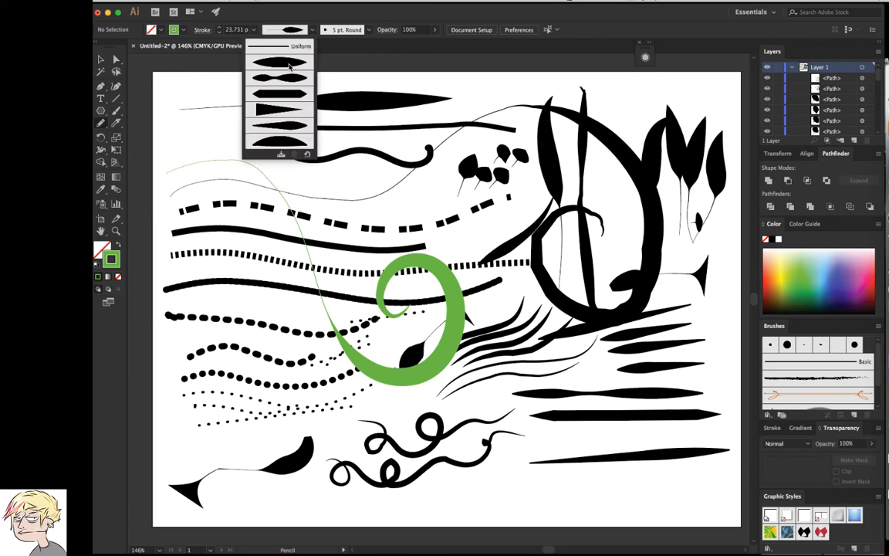
{"action": "left_click", "coordinate": [261, 60]}
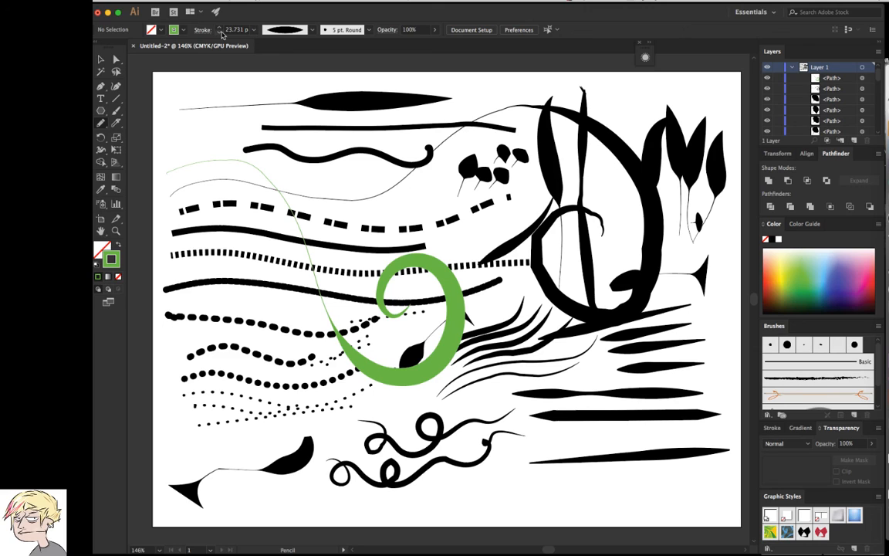
{"action": "left_click", "coordinate": [220, 32]}
{"action": "left_click", "coordinate": [253, 29]}
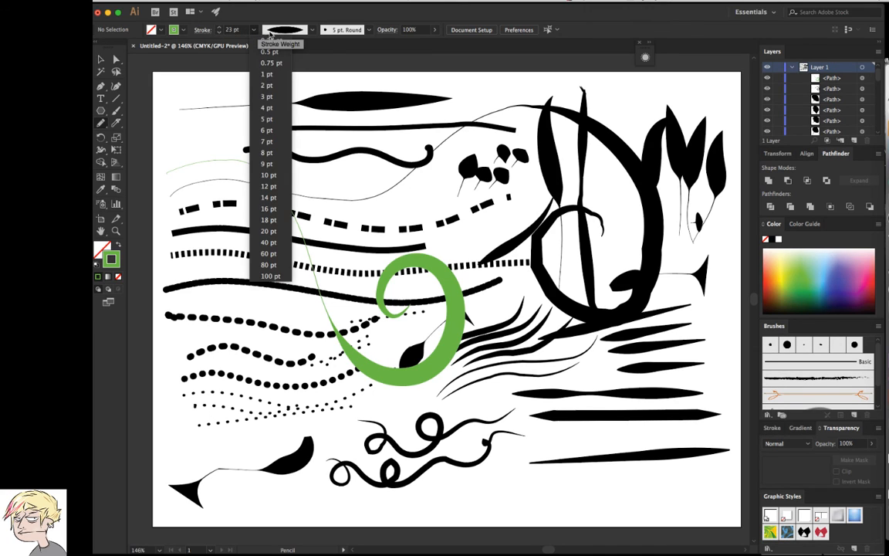
{"action": "left_click", "coordinate": [267, 119]}
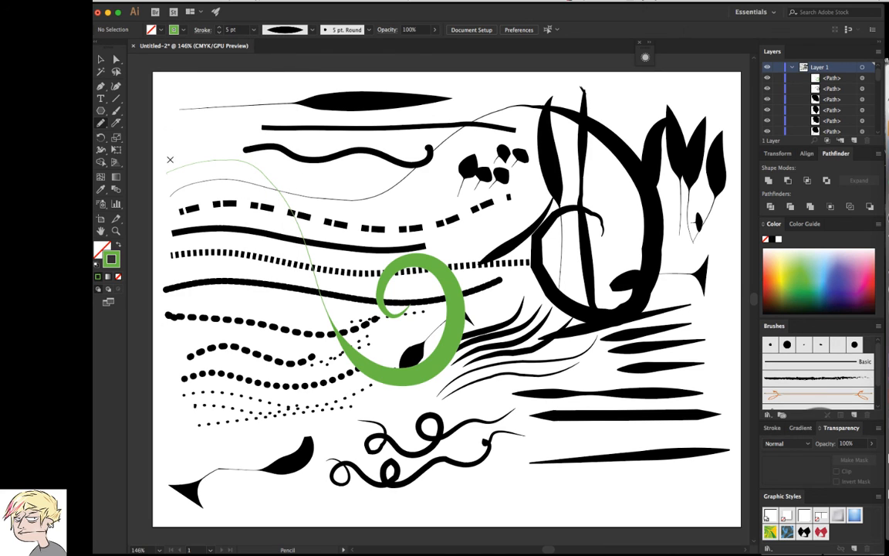
- Draw a fan of short green Pencil strokes at the artboard's upper left, two longer curved strokes below them, and one ending in a small curl
{"action": "left_click_drag", "start_coordinate": [169, 156], "coordinate": [232, 115]}
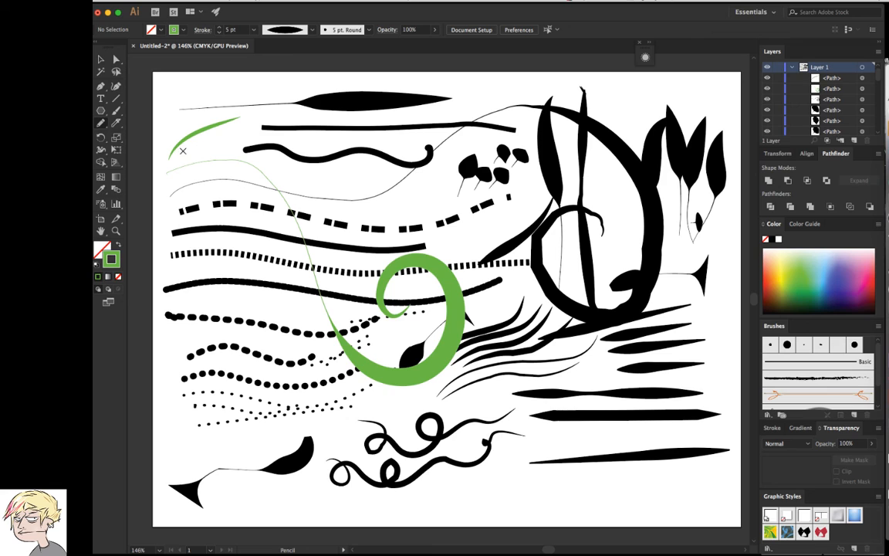
{"action": "left_click_drag", "start_coordinate": [162, 143], "coordinate": [251, 126]}
{"action": "left_click_drag", "start_coordinate": [163, 147], "coordinate": [232, 126]}
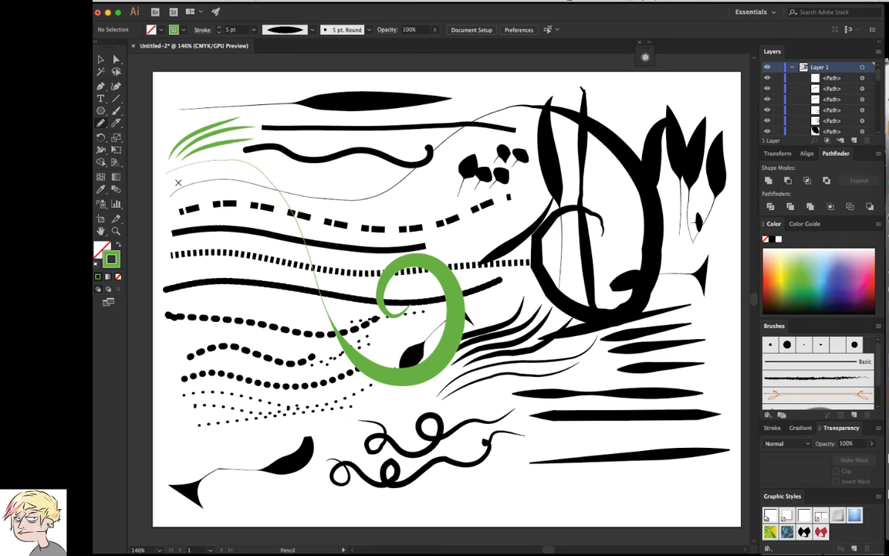
{"action": "left_click_drag", "start_coordinate": [214, 158], "coordinate": [249, 156]}
{"action": "mouse_move", "coordinate": [189, 194]}
{"action": "left_mouse_down"}
{"action": "mouse_move", "coordinate": [210, 177]}
{"action": "mouse_move", "coordinate": [269, 166]}
{"action": "left_mouse_up"}
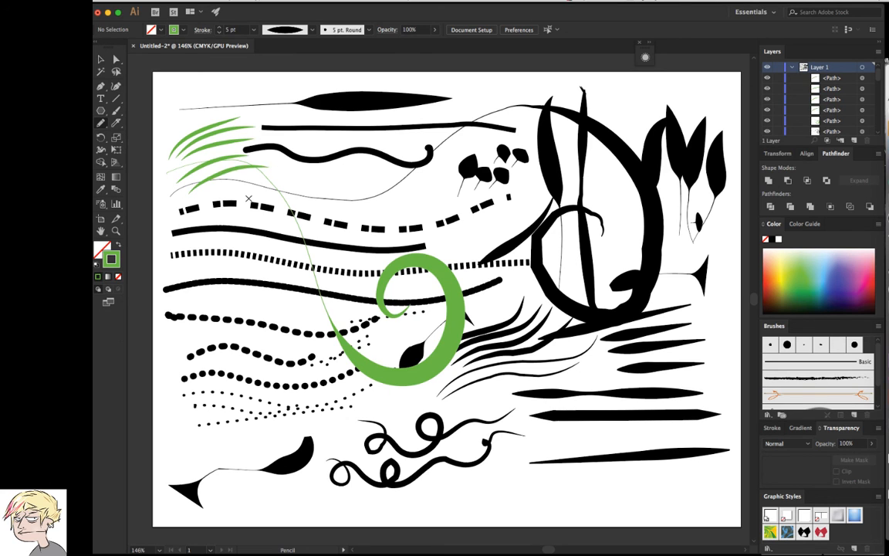
{"action": "mouse_move", "coordinate": [190, 245]}
{"action": "left_mouse_down"}
{"action": "mouse_move", "coordinate": [241, 201]}
{"action": "mouse_move", "coordinate": [288, 192]}
{"action": "left_mouse_up"}
{"action": "mouse_move", "coordinate": [202, 267]}
{"action": "left_mouse_down"}
{"action": "mouse_move", "coordinate": [231, 244]}
{"action": "mouse_move", "coordinate": [296, 224]}
{"action": "mouse_move", "coordinate": [378, 218]}
{"action": "left_mouse_up"}
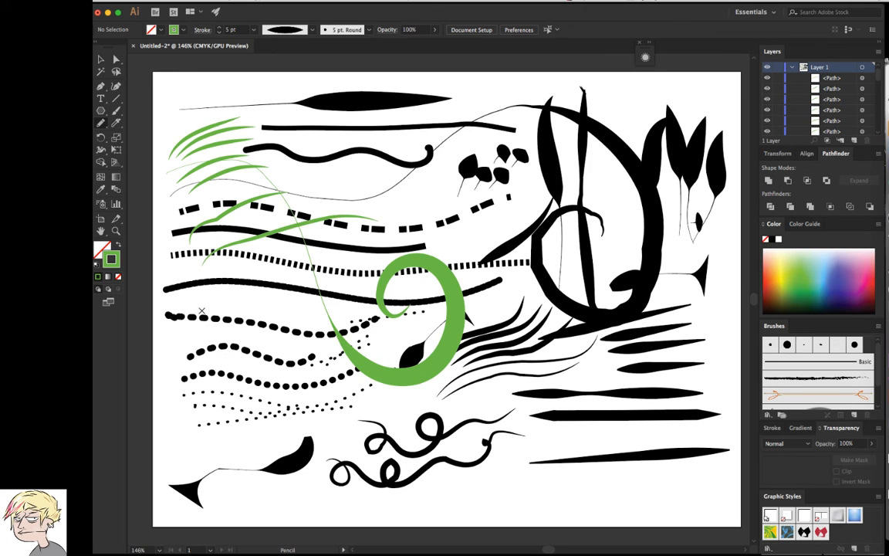
{"action": "mouse_move", "coordinate": [201, 311]}
{"action": "left_mouse_down"}
{"action": "mouse_move", "coordinate": [237, 287]}
{"action": "mouse_move", "coordinate": [264, 298]}
{"action": "mouse_move", "coordinate": [295, 289]}
{"action": "mouse_move", "coordinate": [294, 265]}
{"action": "left_mouse_up"}
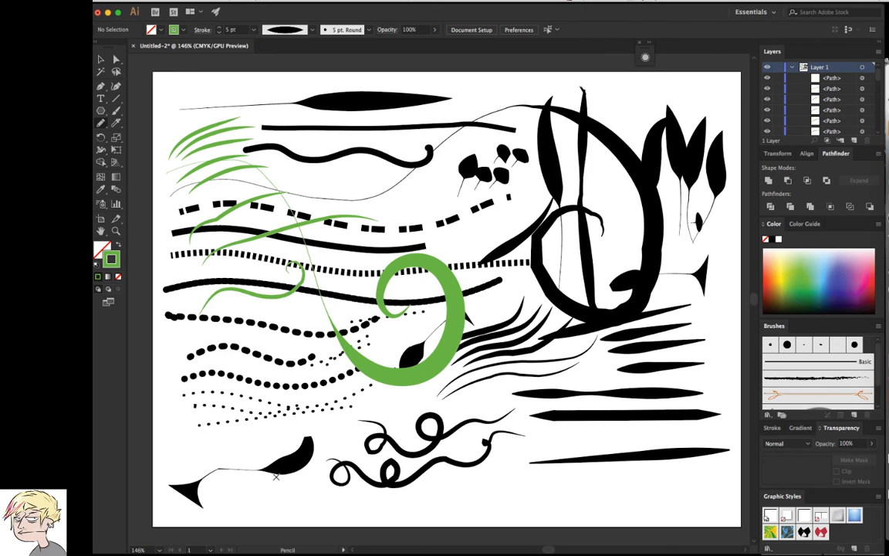
- Draw two long shallow green curves near the artboard's bottom edge and a row of short leaf-like strokes above the lowest black tapered line
{"action": "mouse_move", "coordinate": [453, 491]}
{"action": "left_mouse_down"}
{"action": "mouse_move", "coordinate": [497, 484]}
{"action": "mouse_move", "coordinate": [556, 496]}
{"action": "mouse_move", "coordinate": [596, 474]}
{"action": "left_mouse_up"}
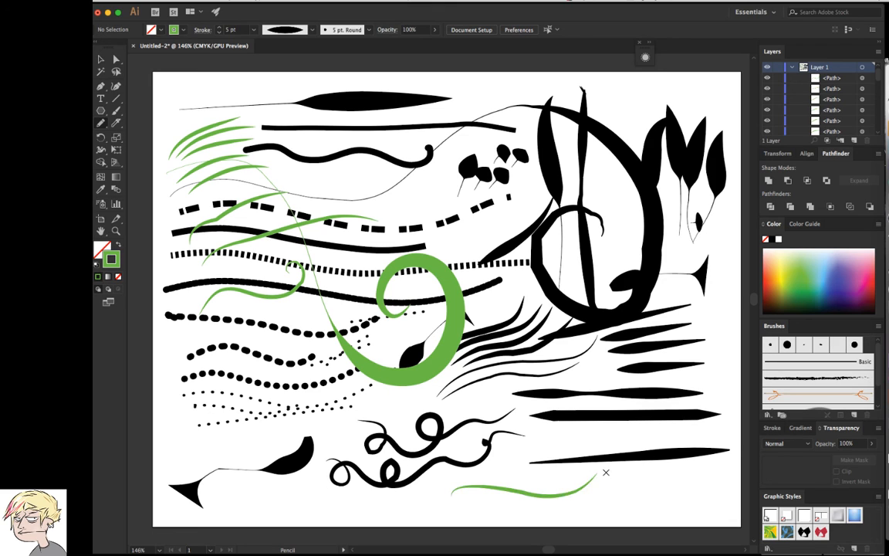
{"action": "left_click_drag", "start_coordinate": [469, 482], "coordinate": [570, 484]}
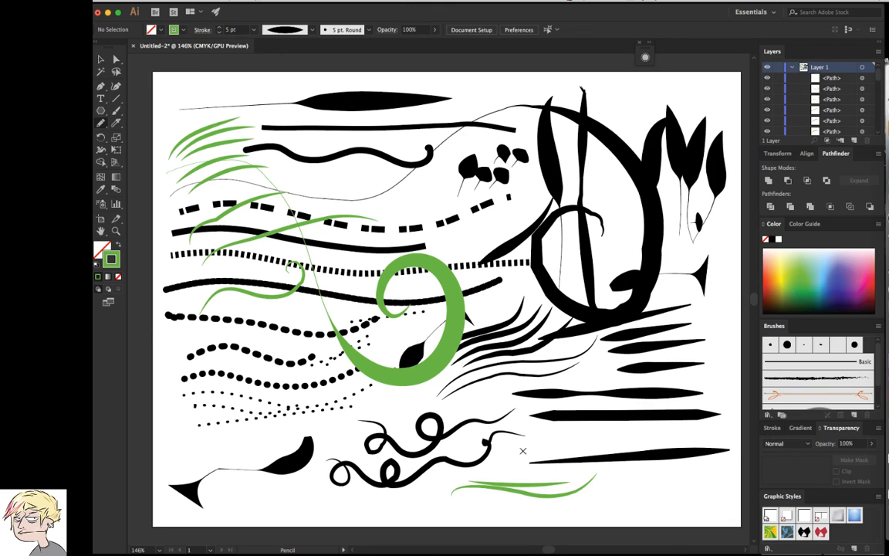
{"action": "mouse_move", "coordinate": [524, 449]}
{"action": "left_mouse_down"}
{"action": "mouse_move", "coordinate": [551, 434]}
{"action": "mouse_move", "coordinate": [559, 444]}
{"action": "mouse_move", "coordinate": [551, 443]}
{"action": "mouse_move", "coordinate": [583, 448]}
{"action": "mouse_move", "coordinate": [608, 439]}
{"action": "left_mouse_up"}
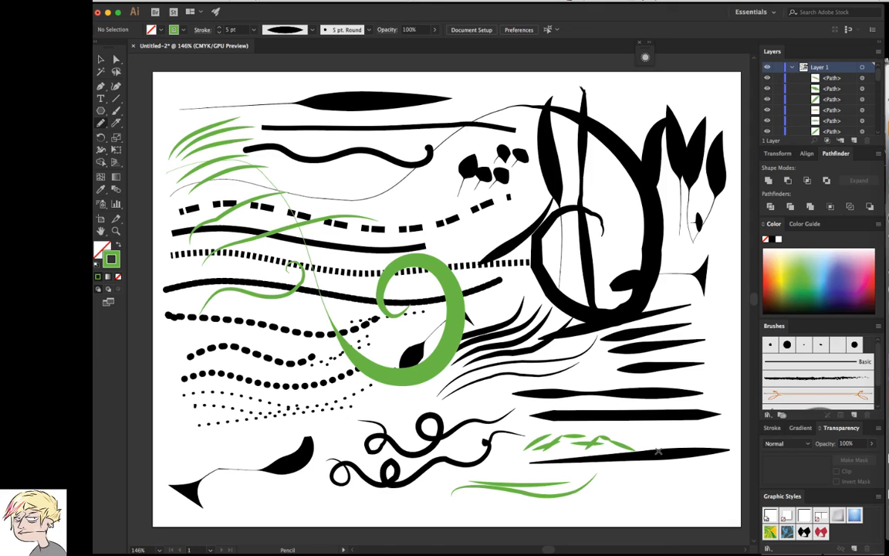